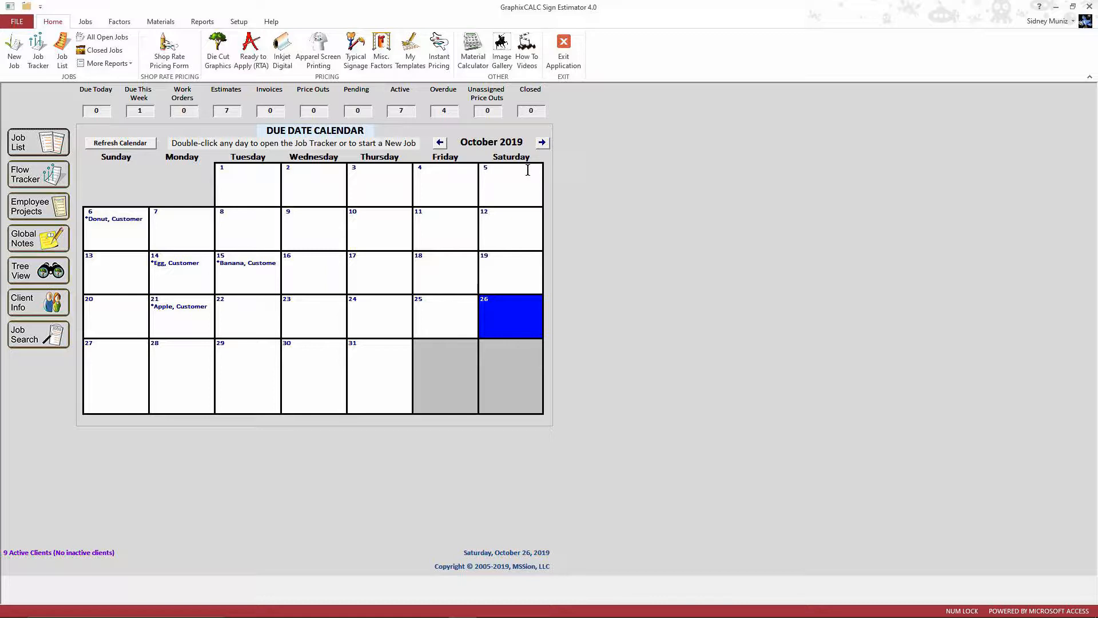
Open the media manufacturers list and go to the blank new record at its end.
{"action": "left_click", "coordinate": [161, 23]}
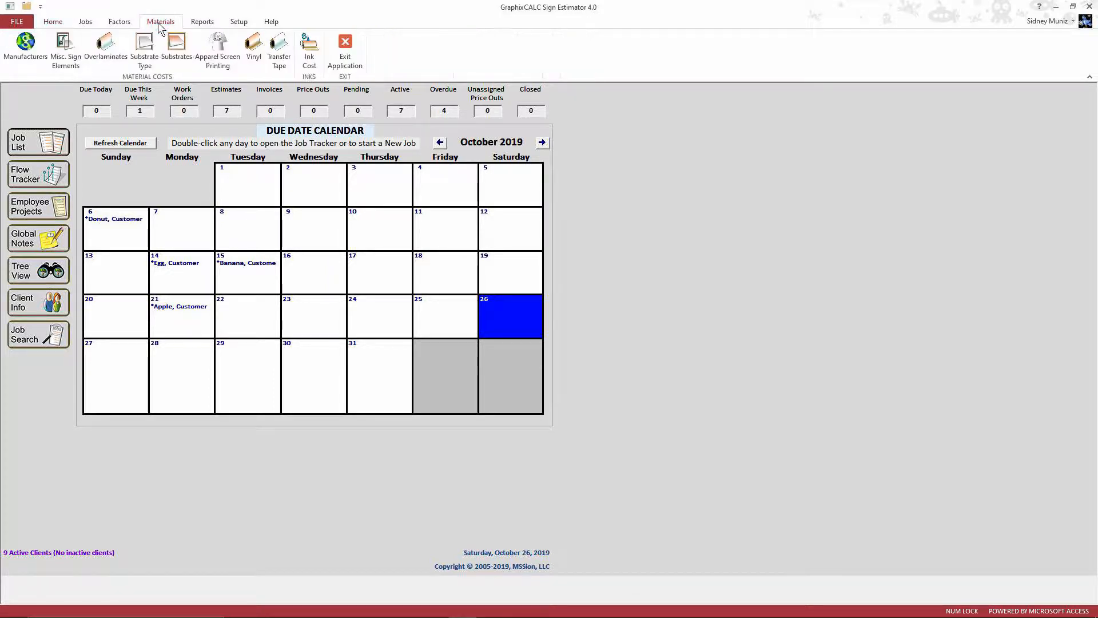
{"action": "left_click", "coordinate": [26, 48]}
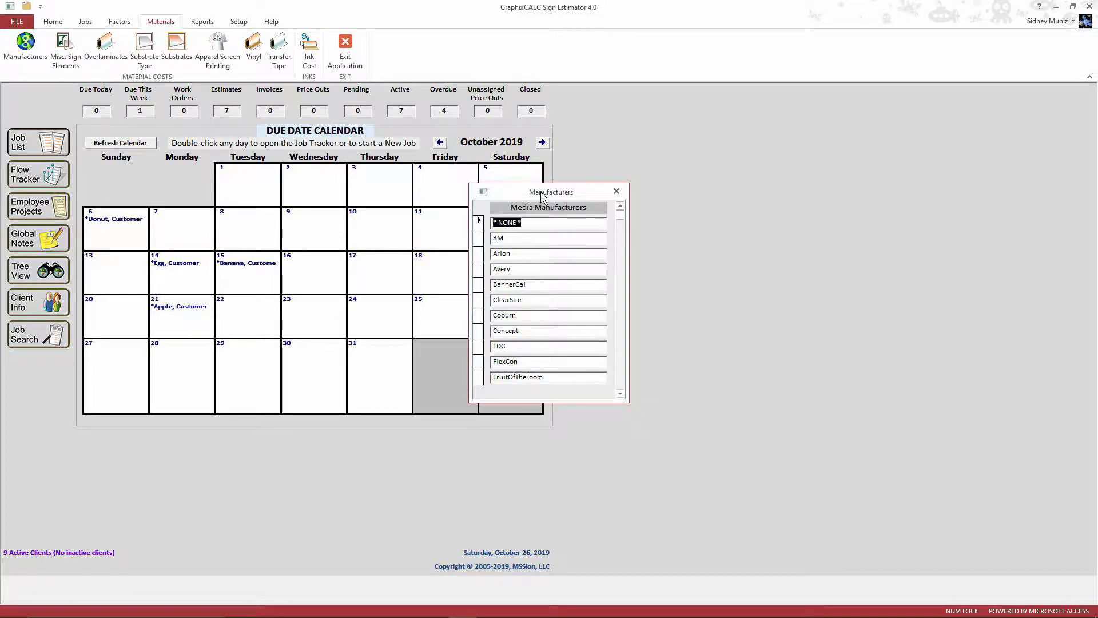
{"action": "left_click_drag", "start_coordinate": [540, 192], "coordinate": [541, 168]}
{"action": "left_click_drag", "start_coordinate": [622, 195], "coordinate": [618, 343]}
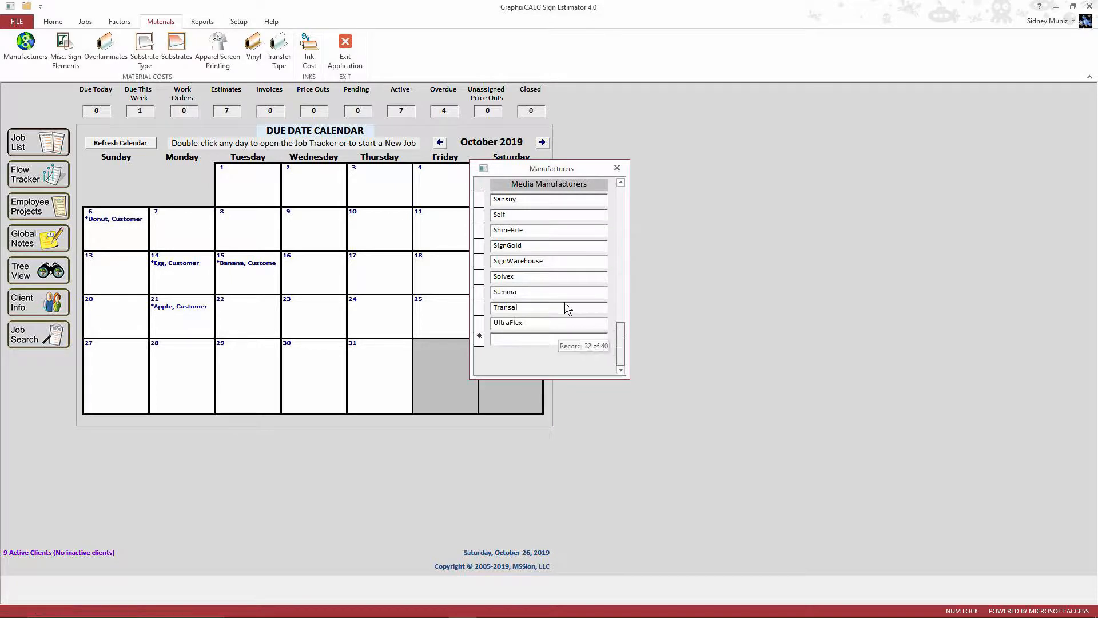
{"action": "left_click", "coordinate": [521, 338]}
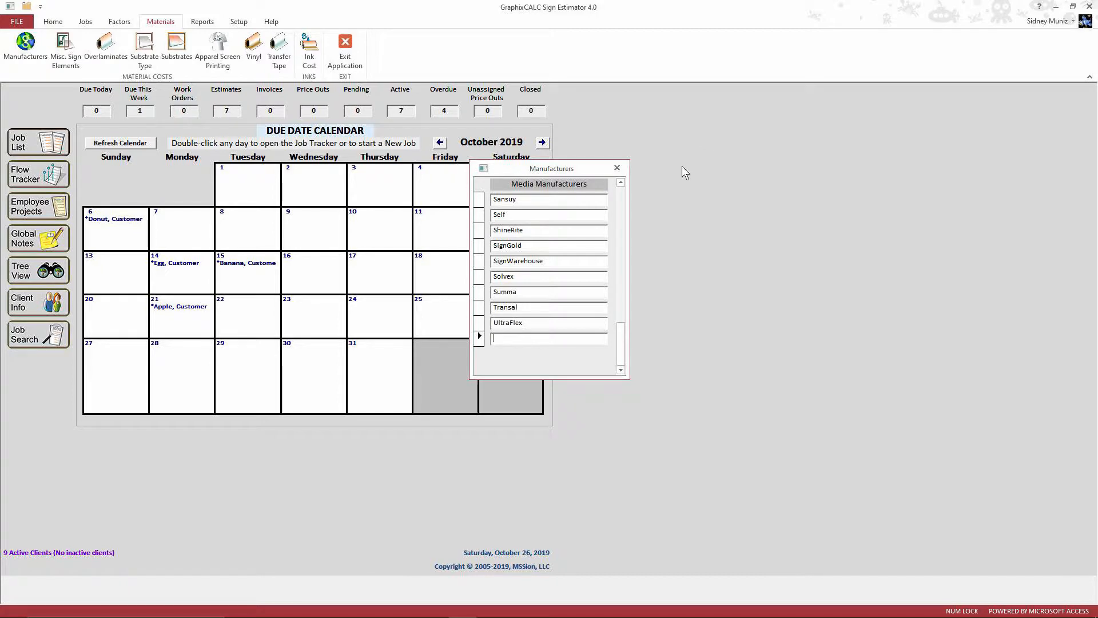
Try to delete the Lamex manufacturer record, declining the deletion.
{"action": "scroll", "coordinate": [582, 253], "scroll_direction": "up", "scroll_amount": 2}
{"action": "scroll", "coordinate": [547, 230], "scroll_direction": "up", "scroll_amount": 5}
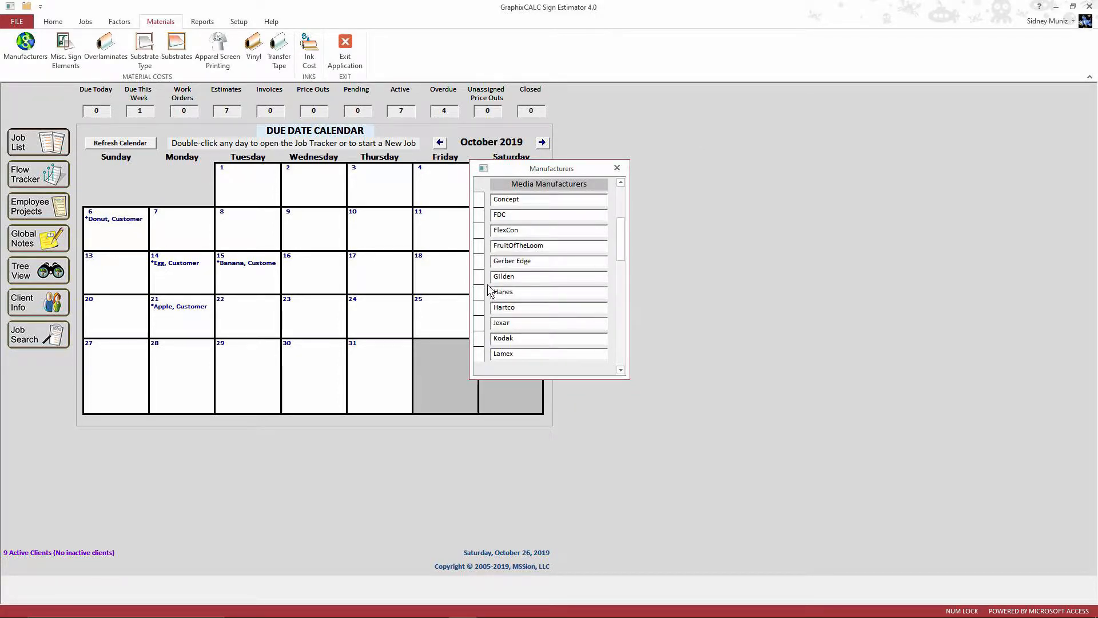
{"action": "scroll", "coordinate": [488, 253], "scroll_direction": "up", "scroll_amount": 3}
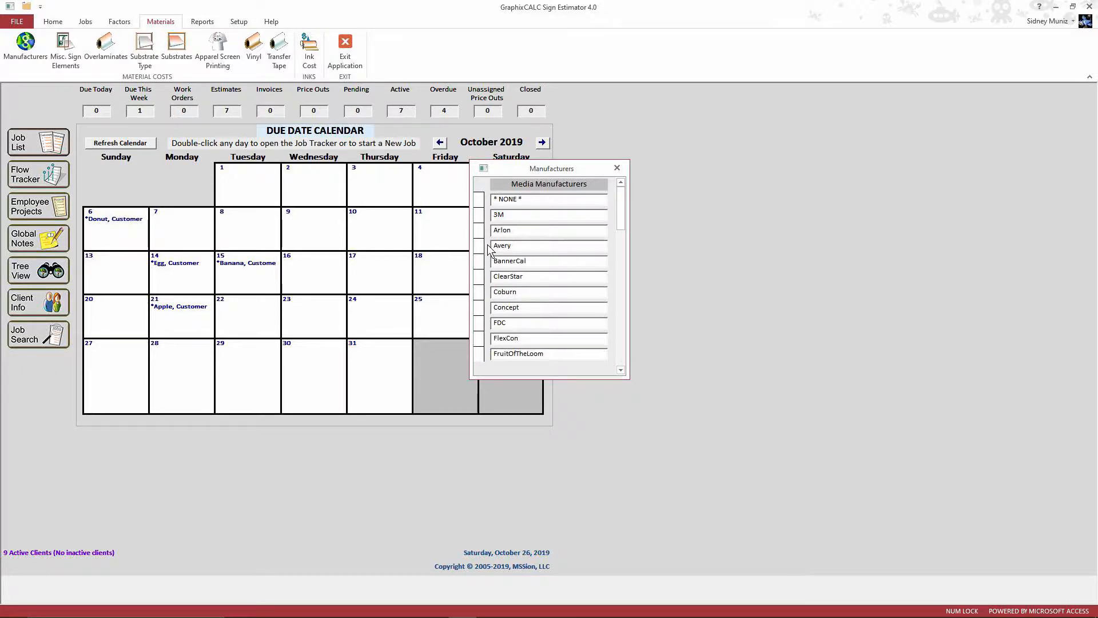
{"action": "scroll", "coordinate": [492, 257], "scroll_direction": "down", "scroll_amount": 4}
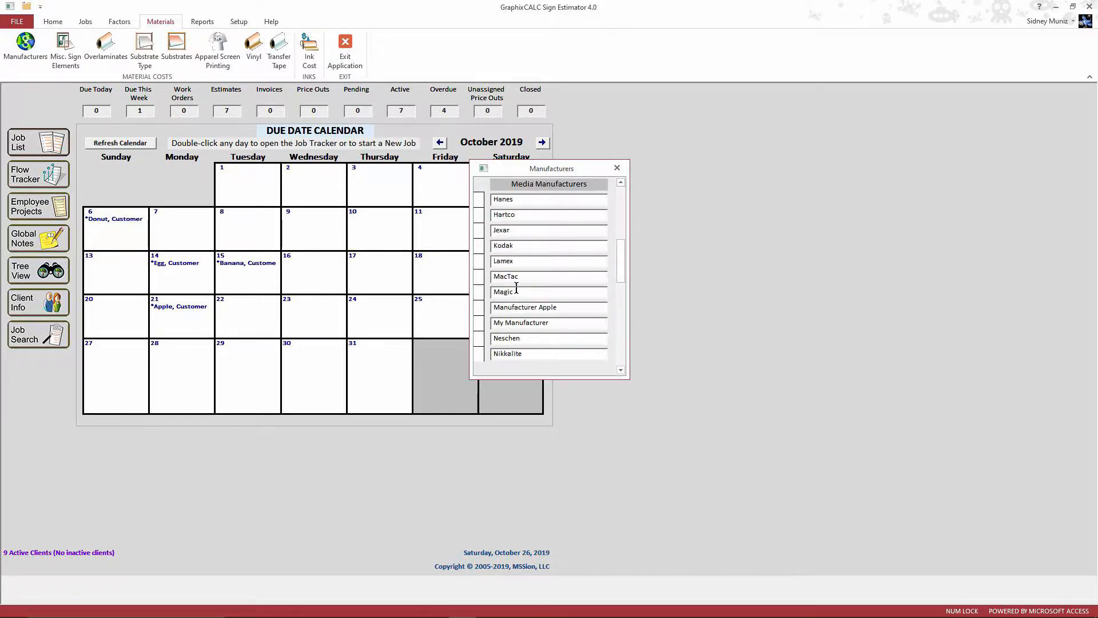
{"action": "left_click", "coordinate": [480, 260]}
{"action": "key", "text": "Delete"}
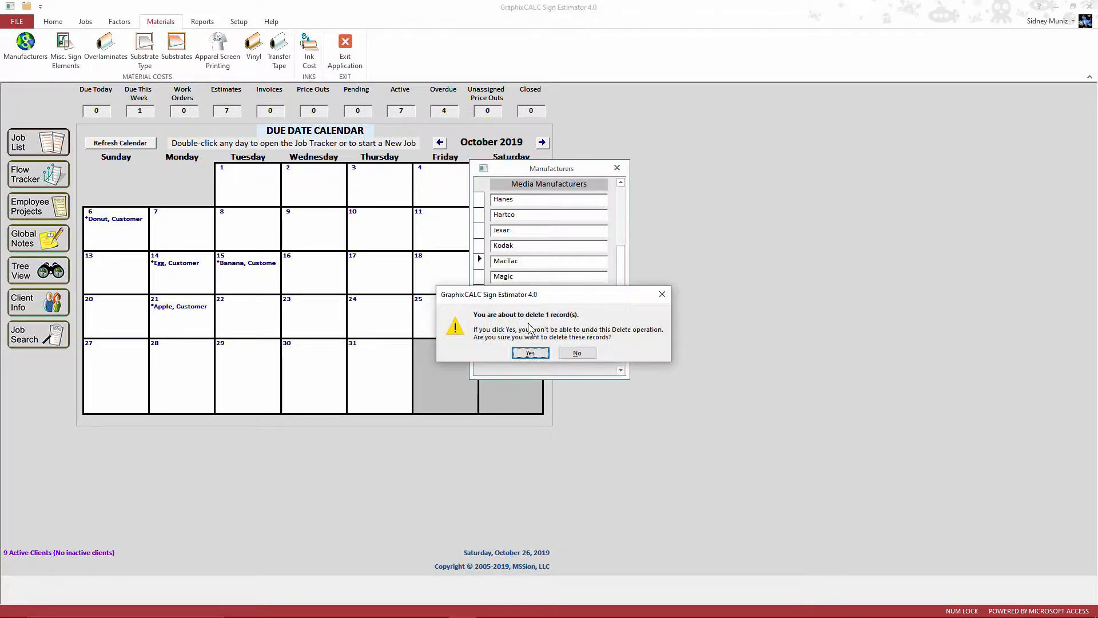
{"action": "left_click", "coordinate": [577, 353]}
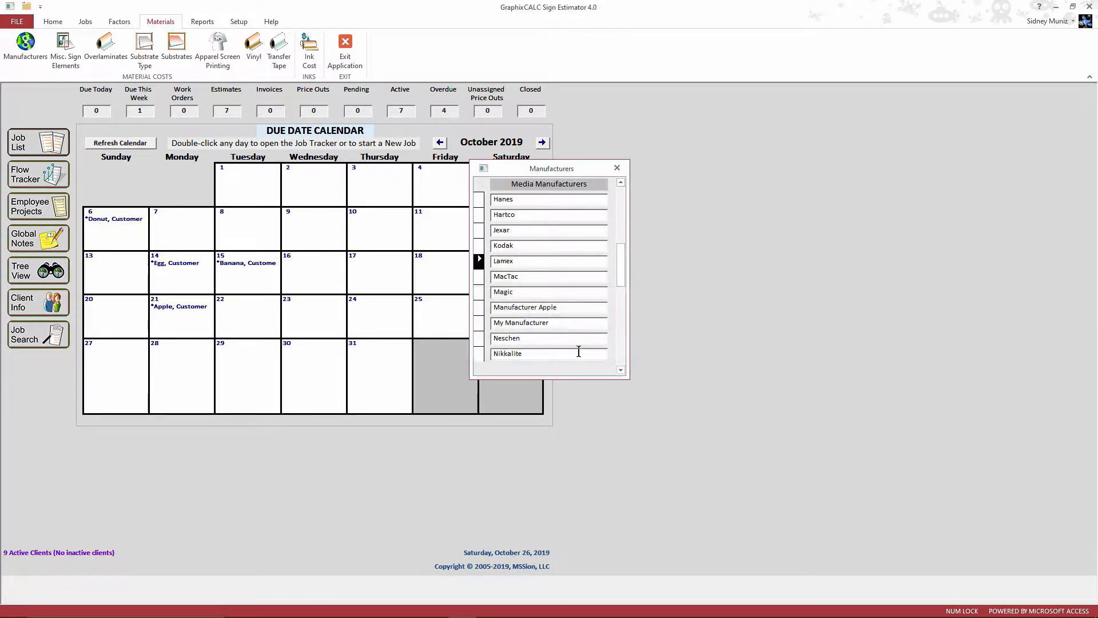
Try to delete the Lamex, MacTac and Magic manufacturer records together, declining the deletion.
{"action": "left_click", "coordinate": [480, 291], "text": "shift"}
{"action": "key", "text": "Delete"}
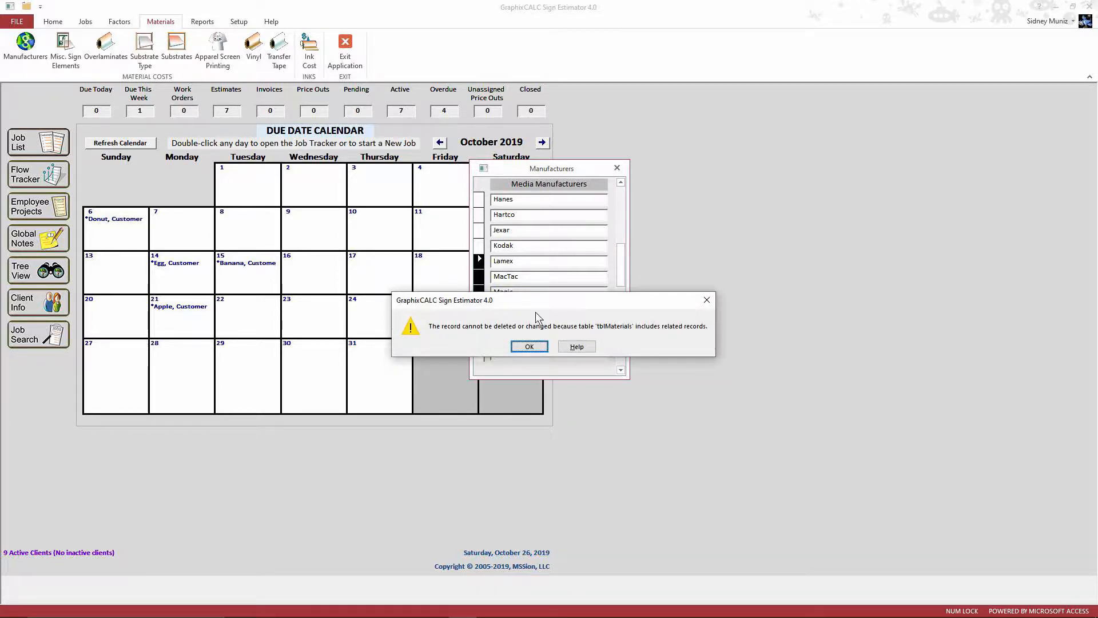
{"action": "left_click", "coordinate": [529, 346]}
{"action": "left_click", "coordinate": [555, 349]}
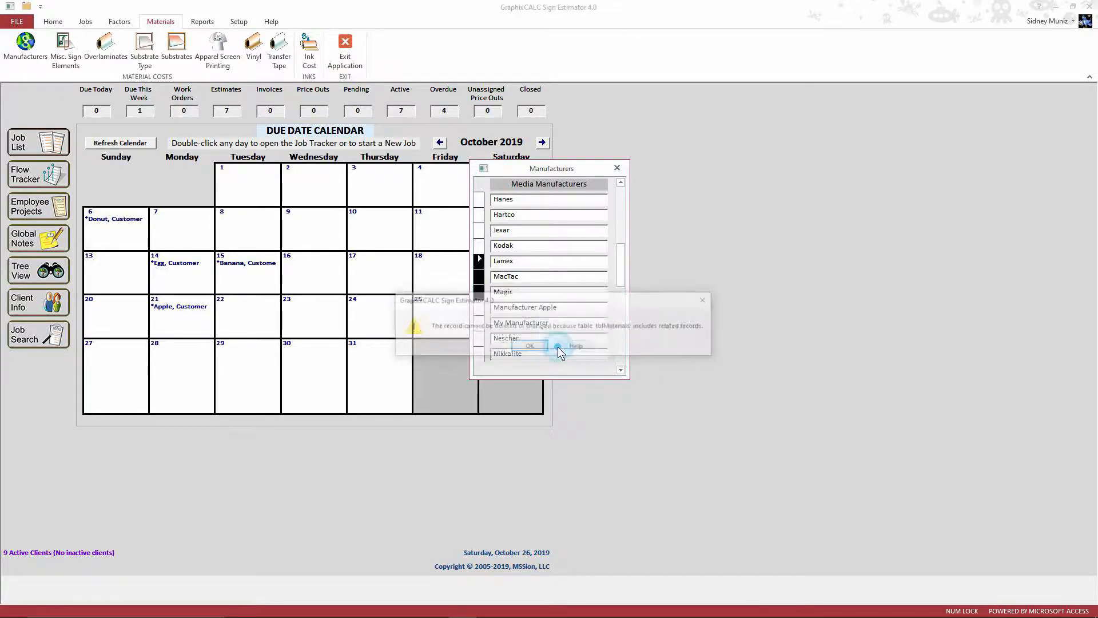
{"action": "left_click", "coordinate": [528, 347]}
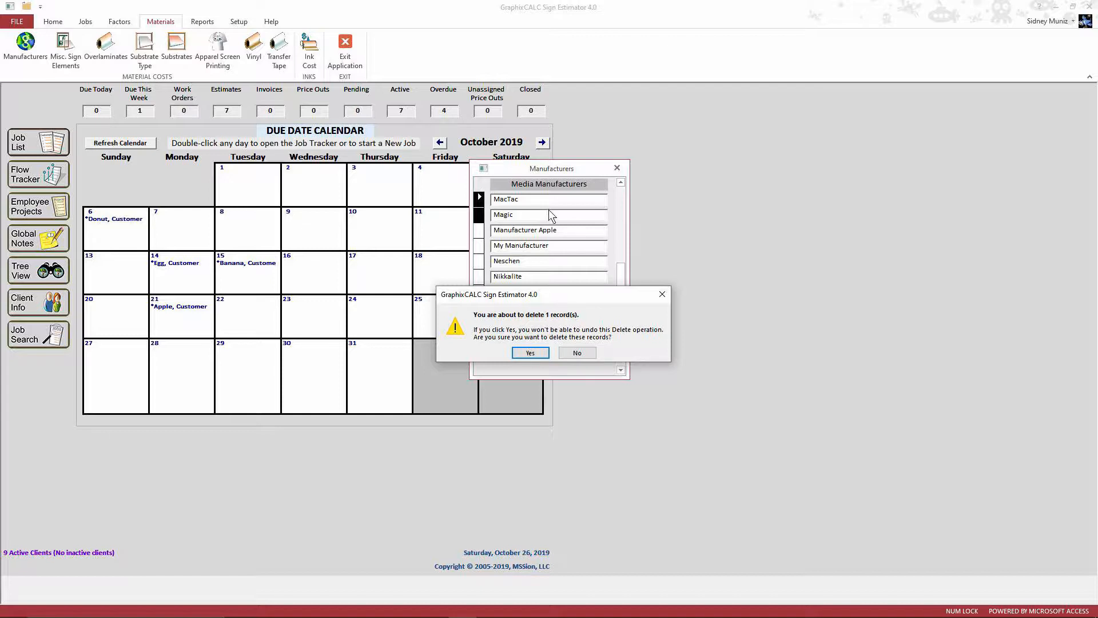
{"action": "left_click", "coordinate": [590, 350]}
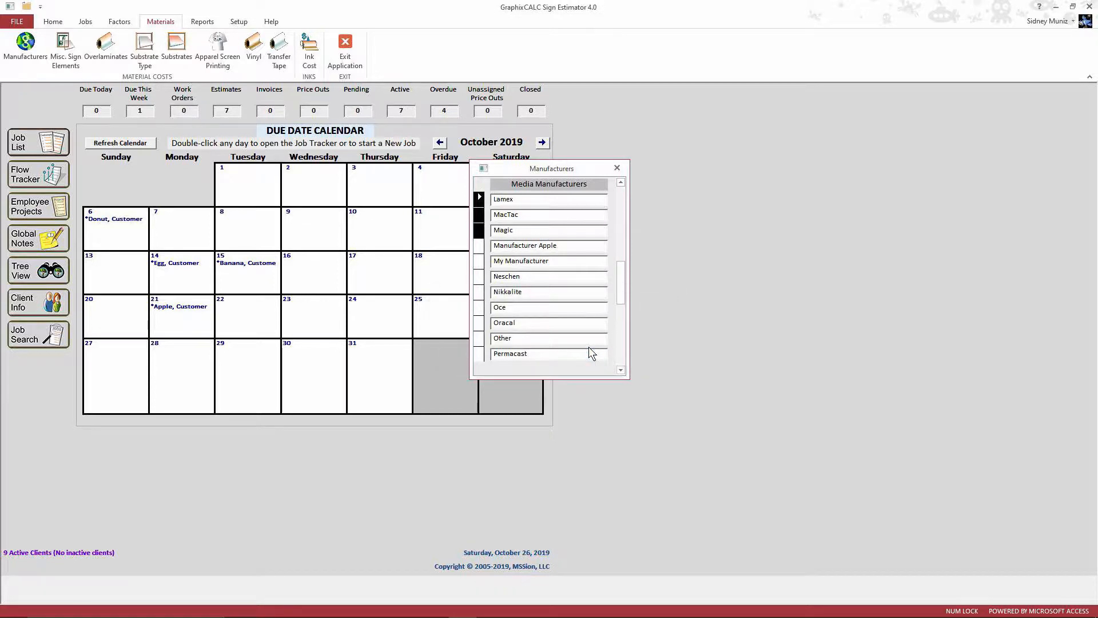
Add Canon as a new media manufacturer in the blank record, save the change and refresh the list.
{"action": "left_click_drag", "start_coordinate": [626, 290], "coordinate": [623, 358]}
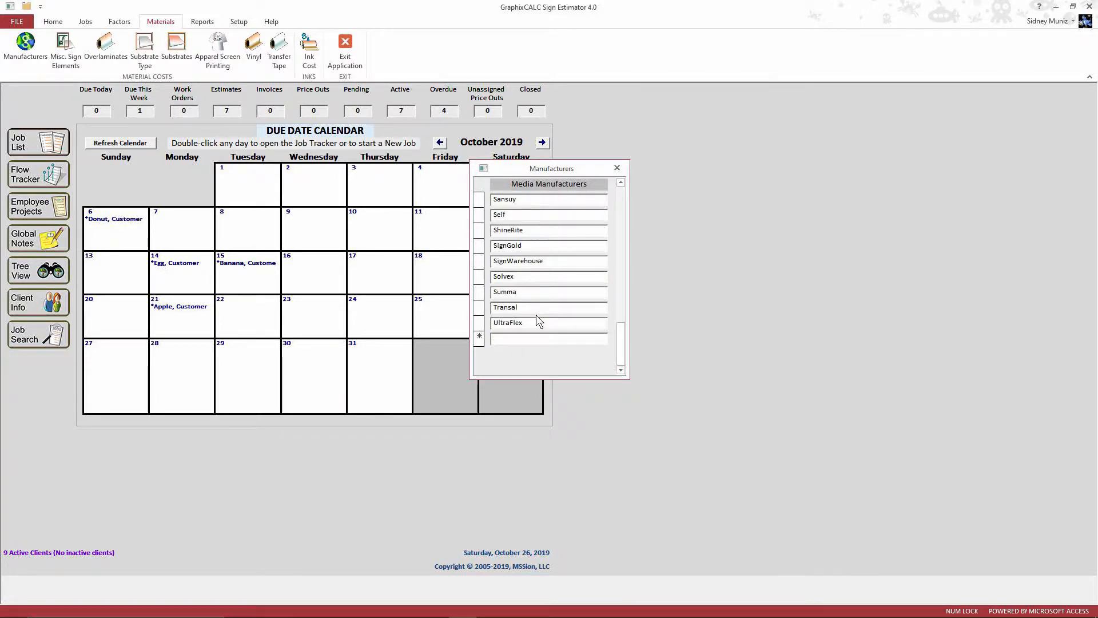
{"action": "left_click", "coordinate": [524, 338]}
{"action": "key", "text": "Caps_Lock"}
{"action": "scroll", "coordinate": [565, 268], "scroll_direction": "up", "scroll_amount": 5}
{"action": "scroll", "coordinate": [573, 260], "scroll_direction": "up", "scroll_amount": 2}
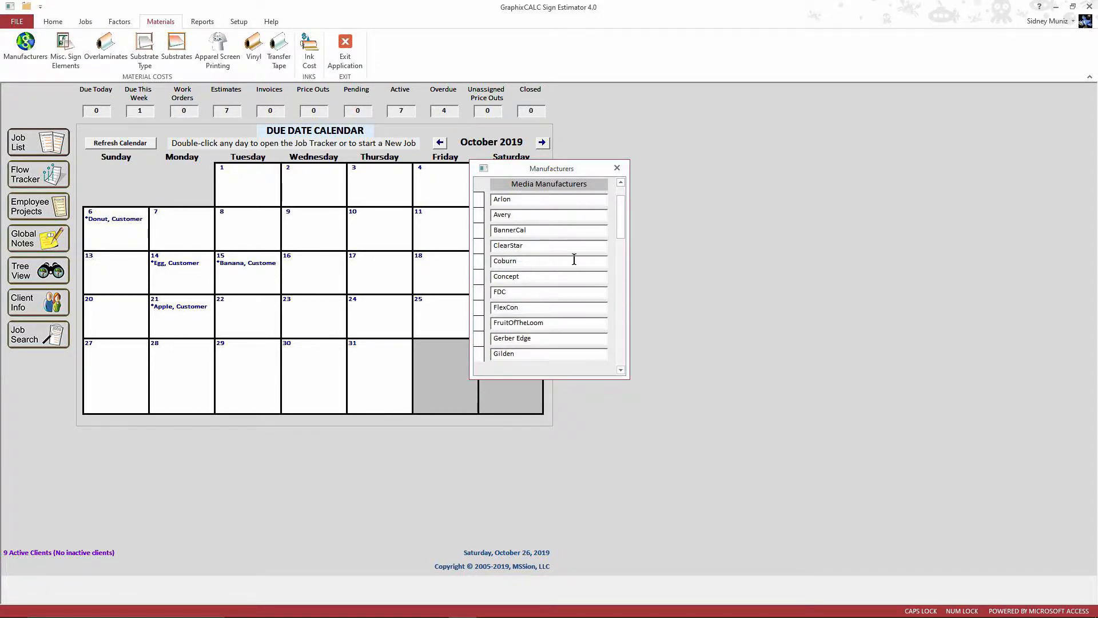
{"action": "scroll", "coordinate": [574, 258], "scroll_direction": "down", "scroll_amount": 7}
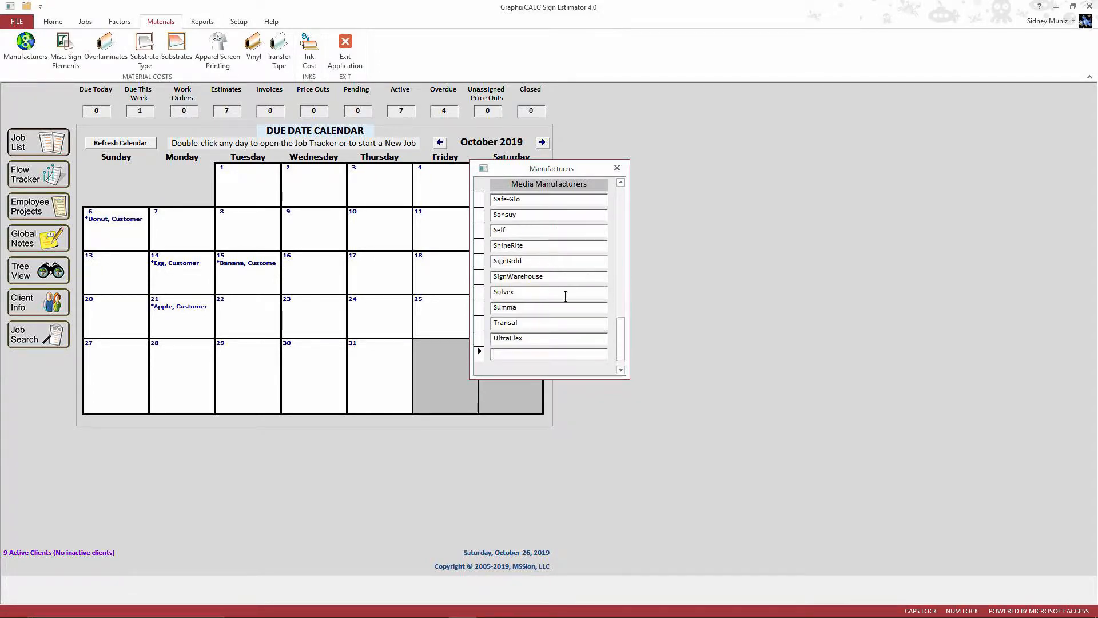
{"action": "left_click", "coordinate": [518, 340]}
{"action": "type", "text": "C"}
{"action": "key", "text": "Caps_Lock"}
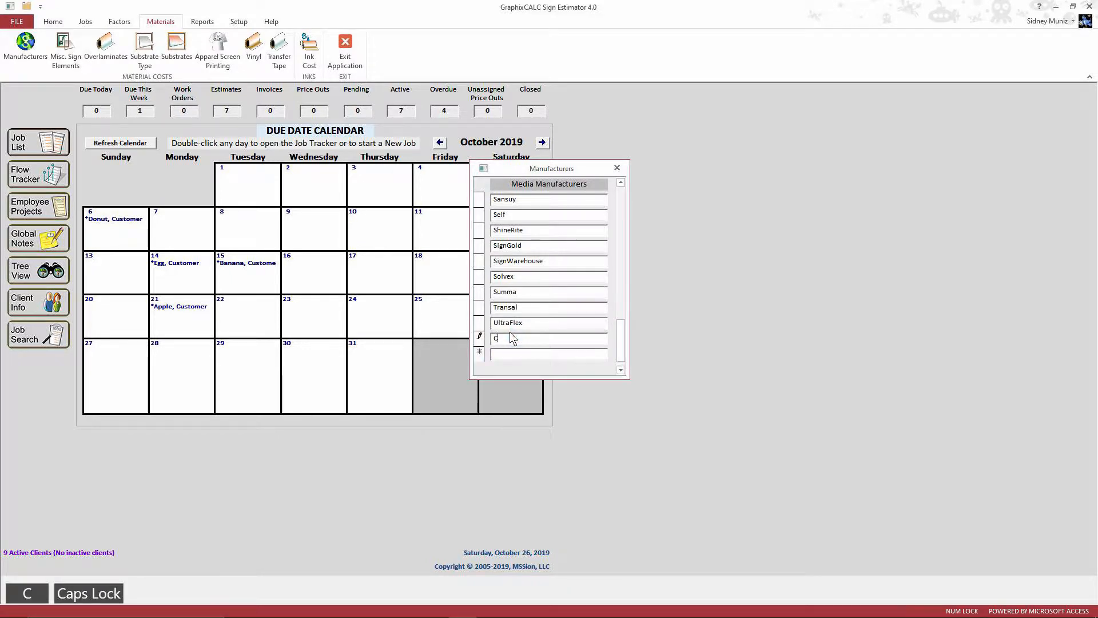
{"action": "type", "text": "anon"}
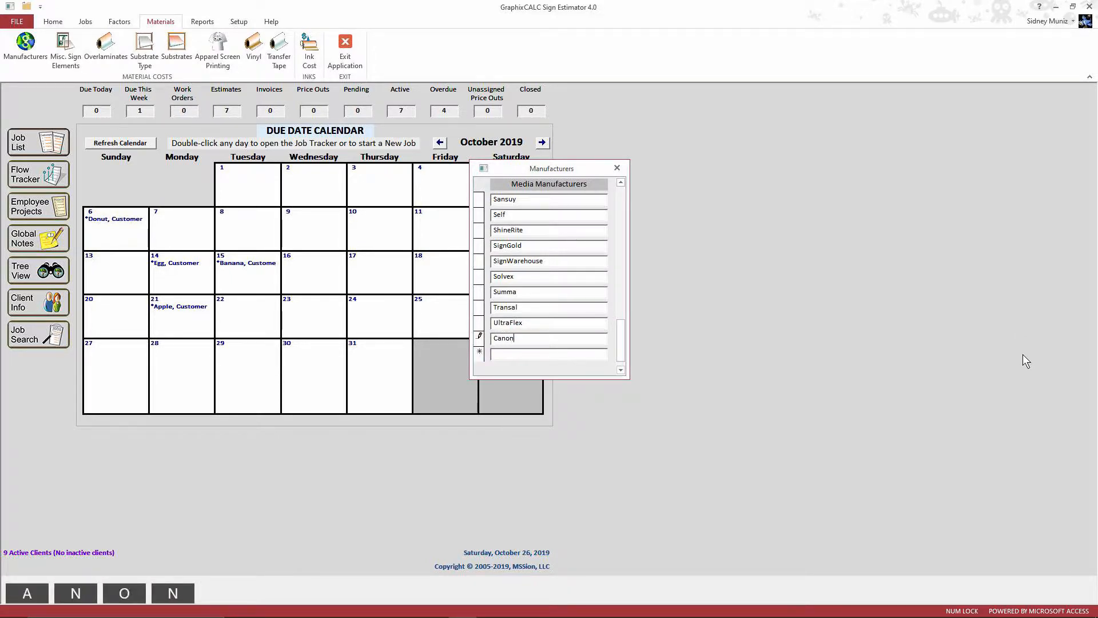
{"action": "key", "text": "Return"}
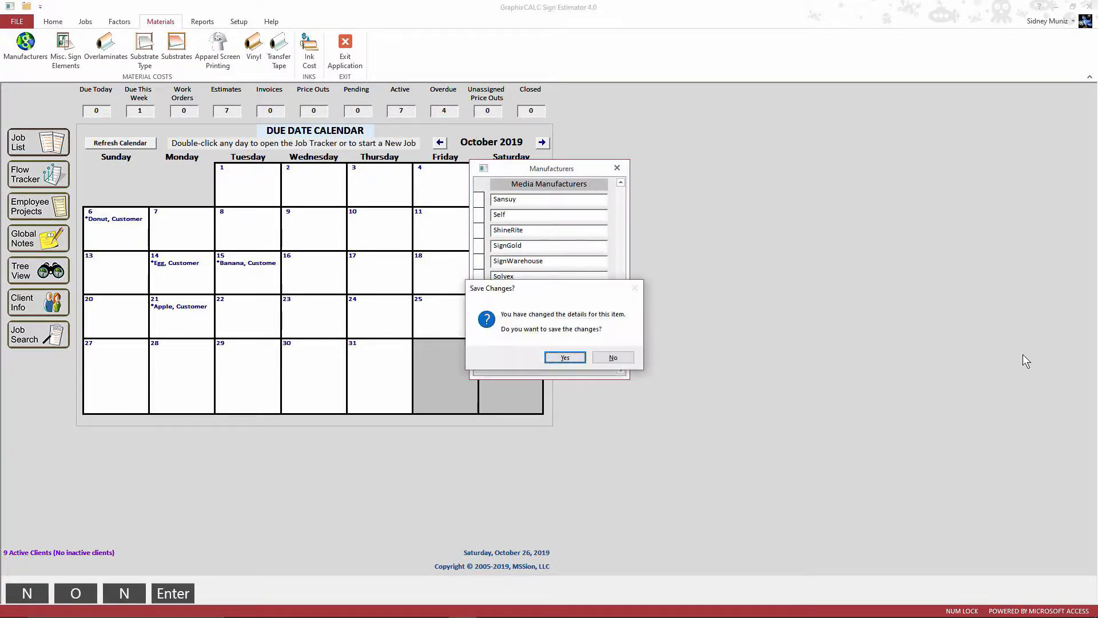
{"action": "left_click", "coordinate": [577, 357]}
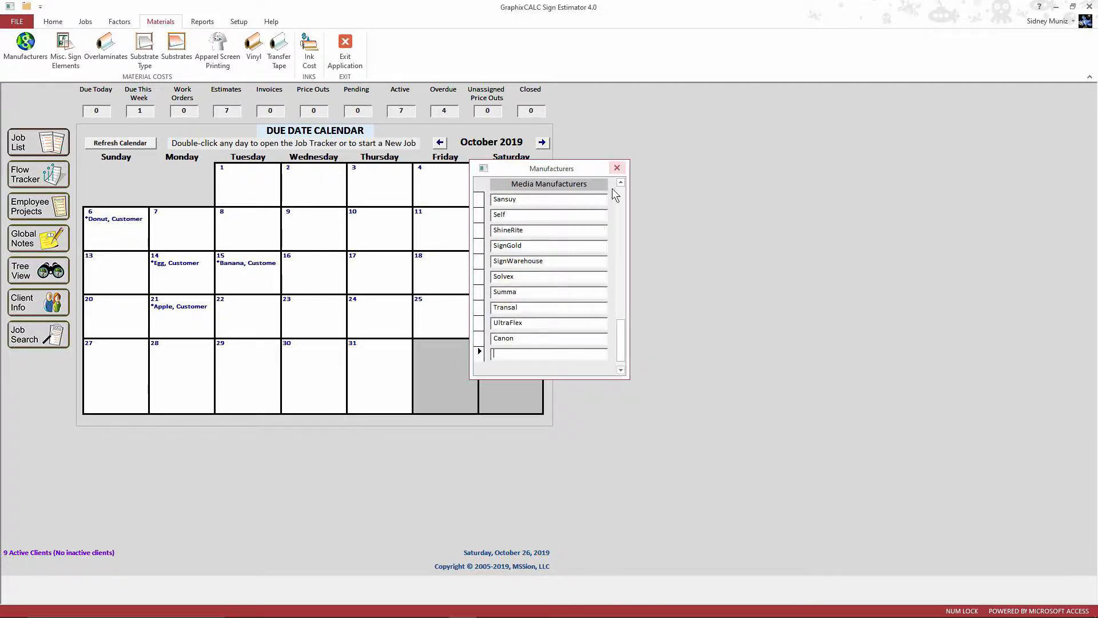
{"action": "key", "text": "F5"}
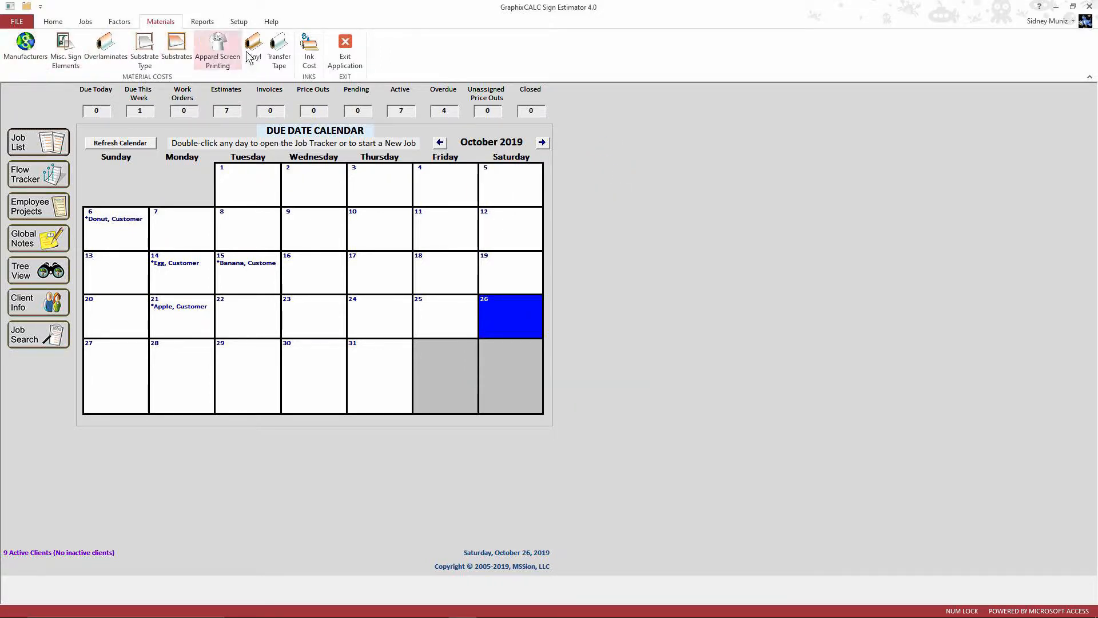
Open the miscellaneous sign elements list, enlarge its window to show more rows and look through the items and unit costs.
{"action": "left_click", "coordinate": [69, 50]}
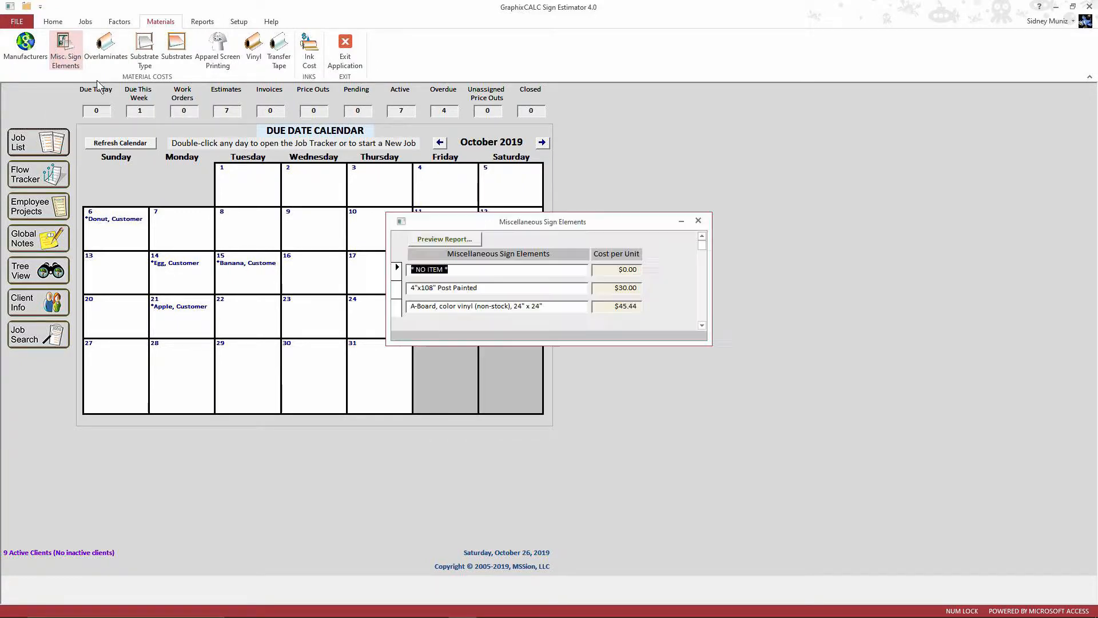
{"action": "left_click_drag", "start_coordinate": [589, 221], "coordinate": [459, 120]}
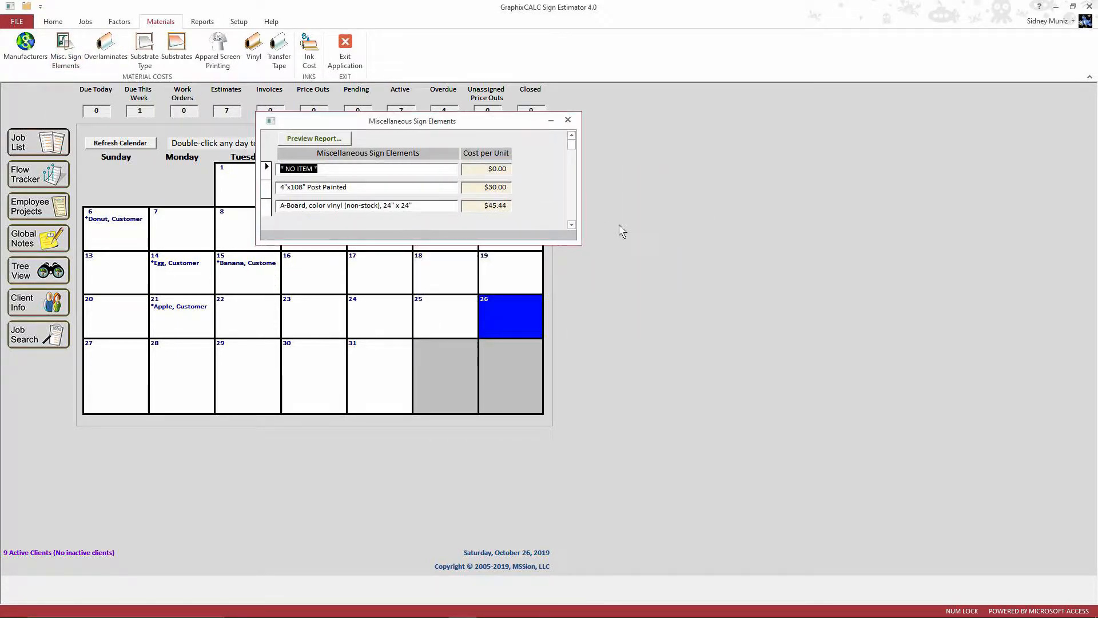
{"action": "left_click_drag", "start_coordinate": [579, 245], "coordinate": [577, 518]}
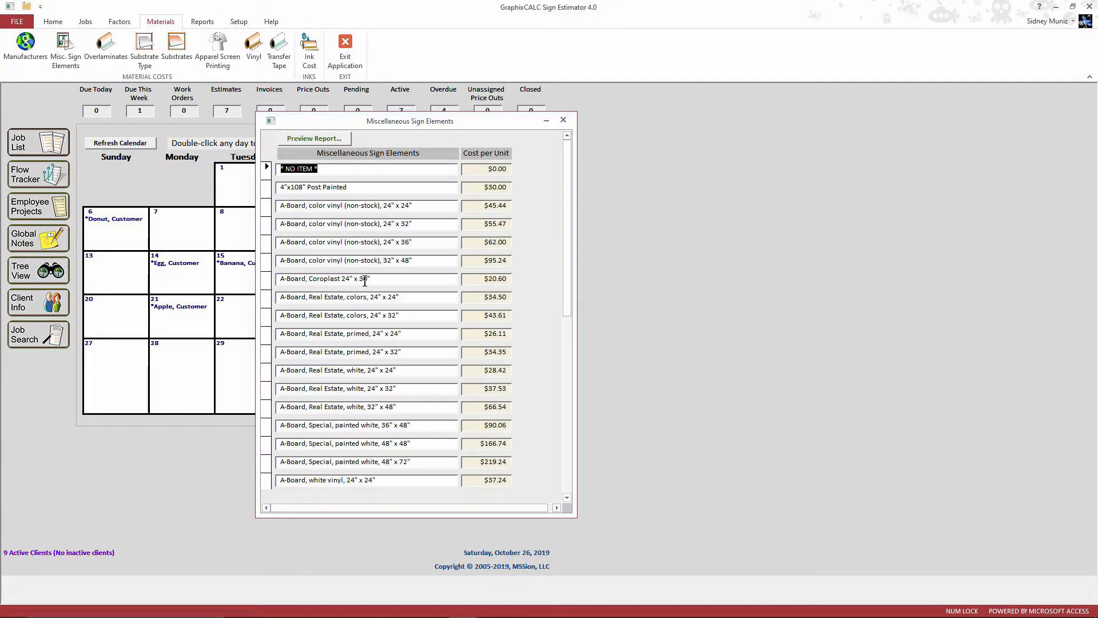
{"action": "scroll", "coordinate": [355, 294], "scroll_direction": "down", "scroll_amount": 2}
{"action": "scroll", "coordinate": [355, 295], "scroll_direction": "down", "scroll_amount": 4}
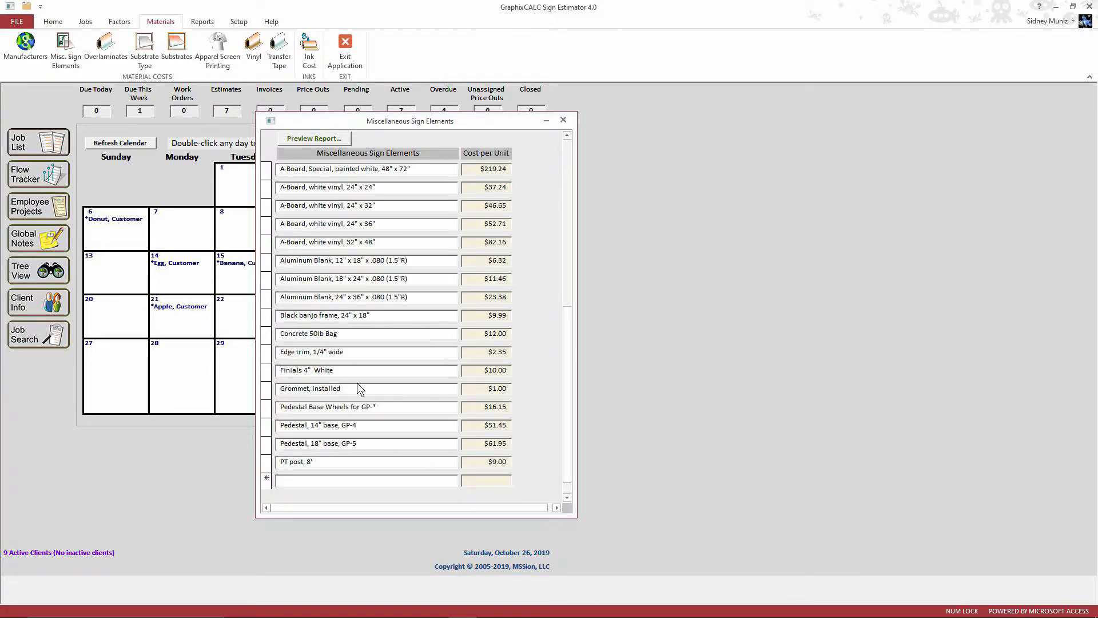
{"action": "scroll", "coordinate": [324, 258], "scroll_direction": "up", "scroll_amount": 1}
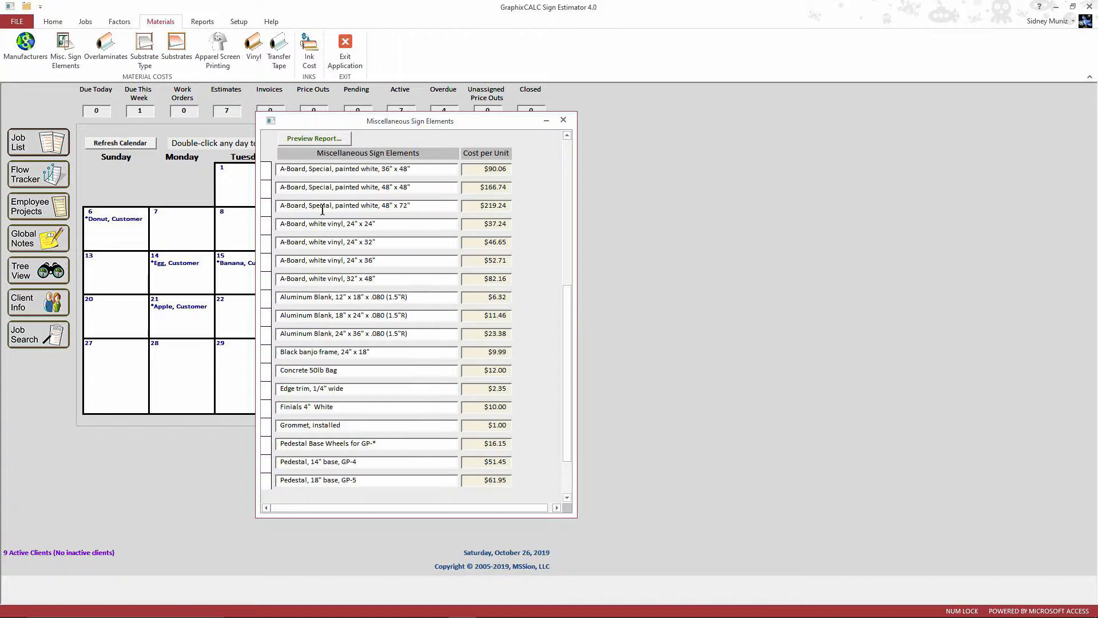
Try to delete the sign elements from the 48" x 48" painted white A-Board through the 32" x 48" white vinyl A-Board, declining the deletion.
{"action": "left_click", "coordinate": [268, 189]}
{"action": "left_click", "coordinate": [267, 286], "text": "shift"}
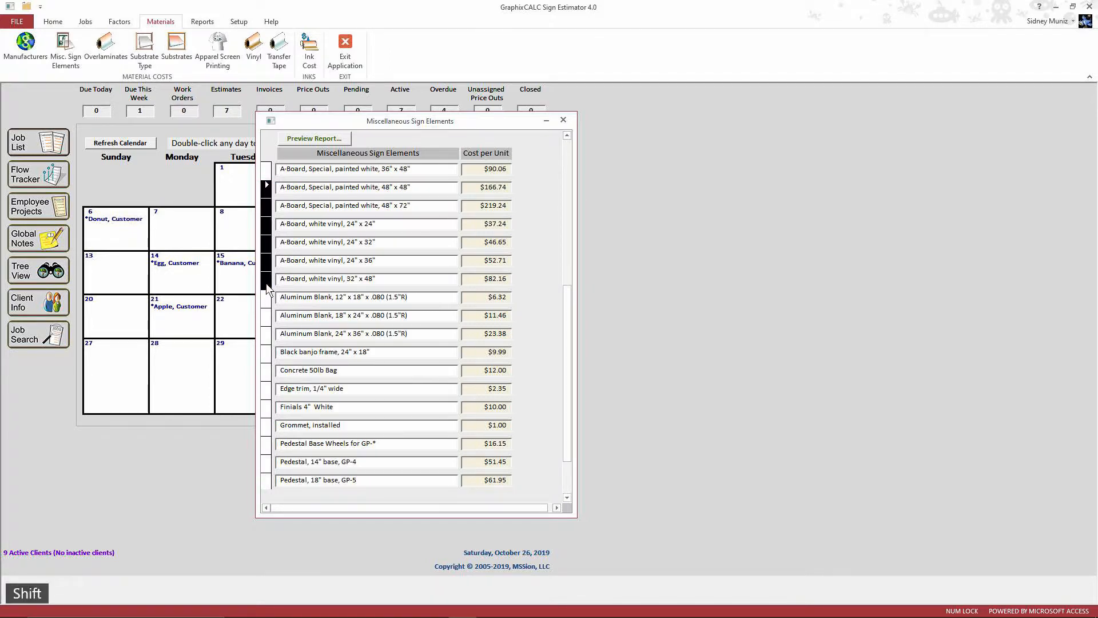
{"action": "key", "text": "Delete"}
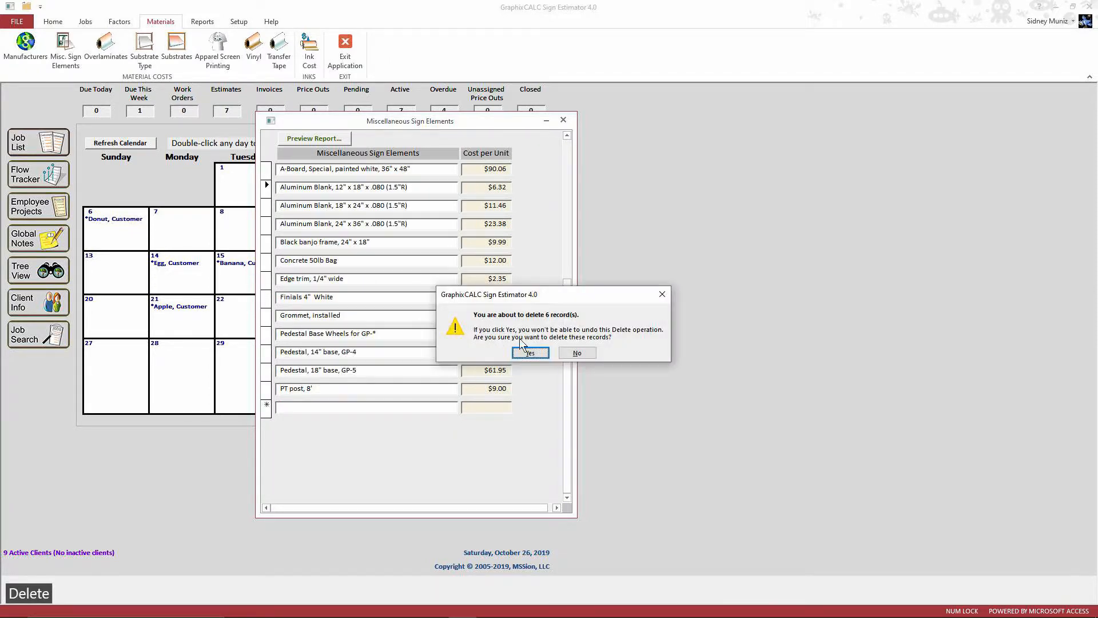
{"action": "left_click", "coordinate": [579, 351]}
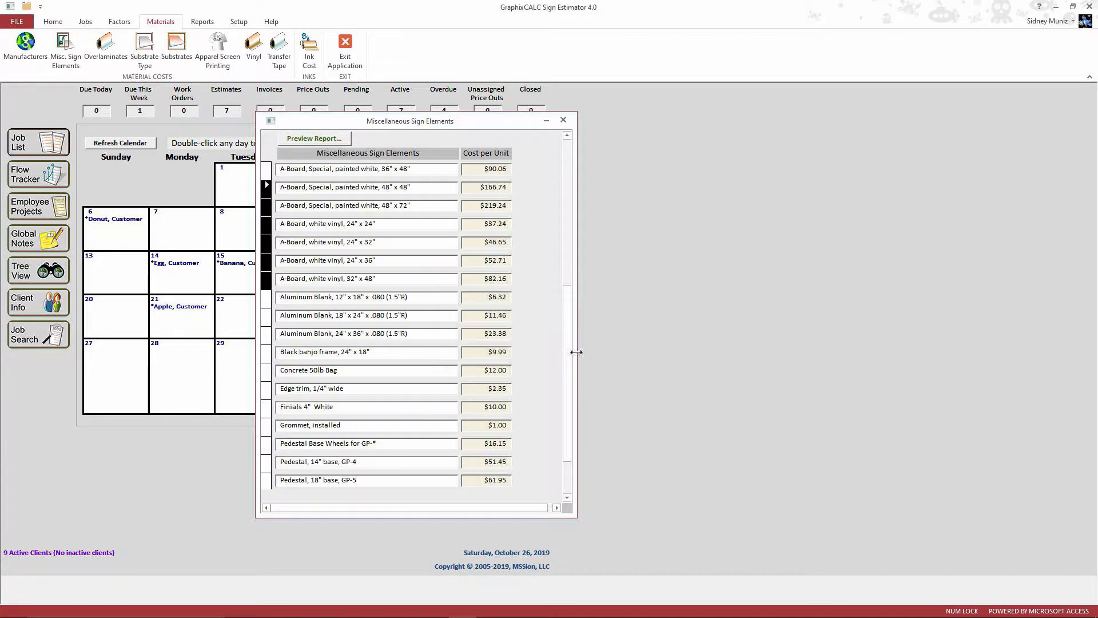
Enter L Brackets 5" as a new item in the blank record of the miscellaneous sign elements.
{"action": "left_click", "coordinate": [322, 442]}
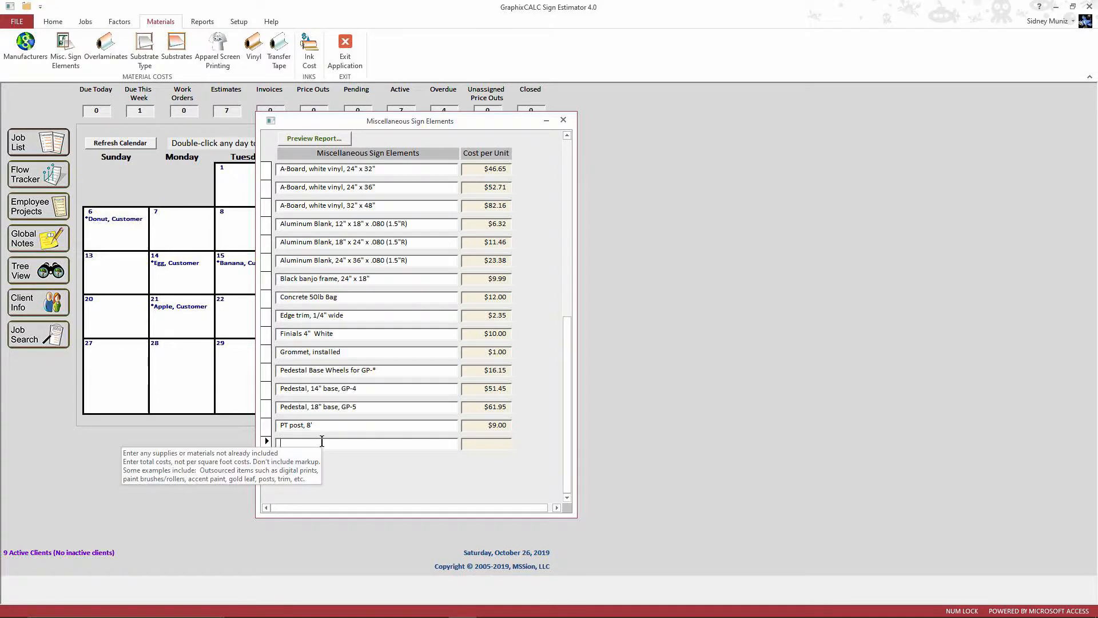
{"action": "key", "text": "Caps_Lock"}
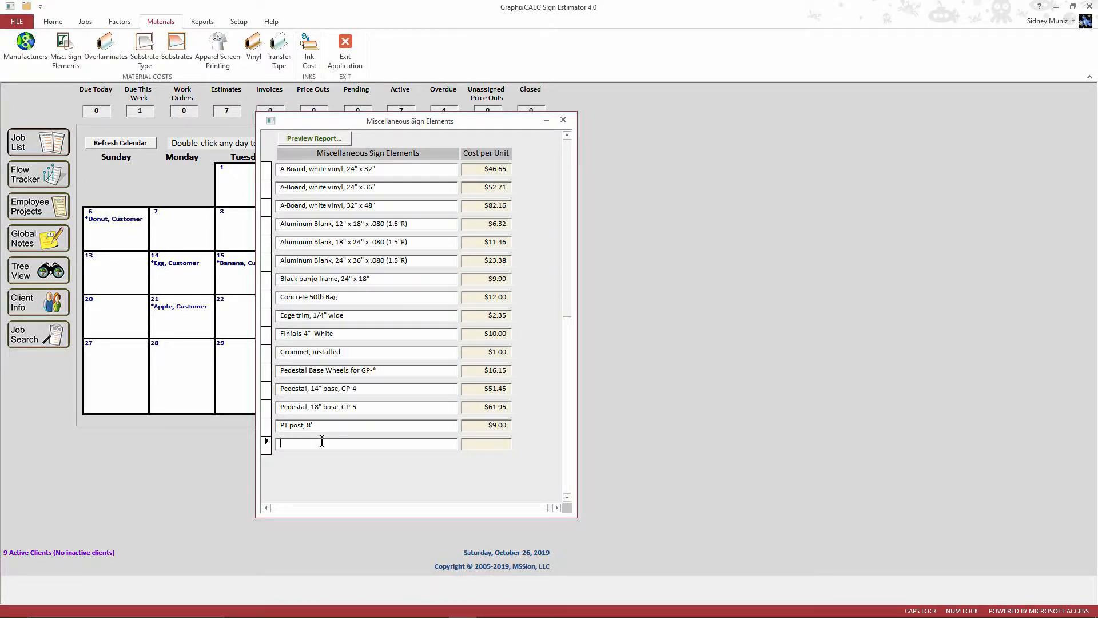
{"action": "type", "text": "L"}
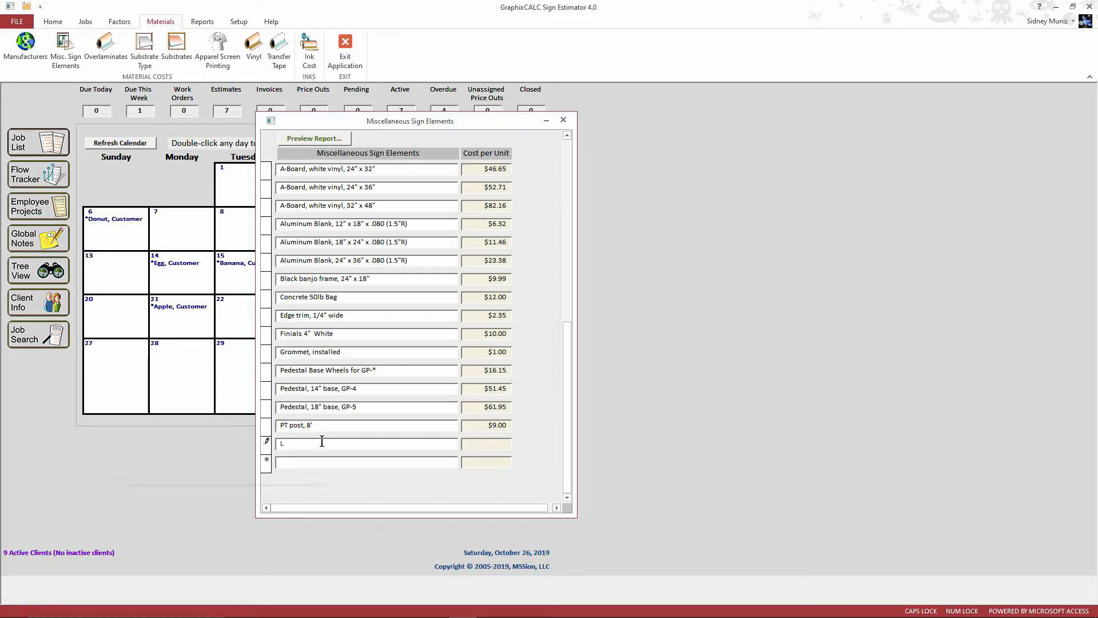
{"action": "type", "text": " B"}
{"action": "key", "text": "Caps_Lock"}
{"action": "type", "text": "ra"}
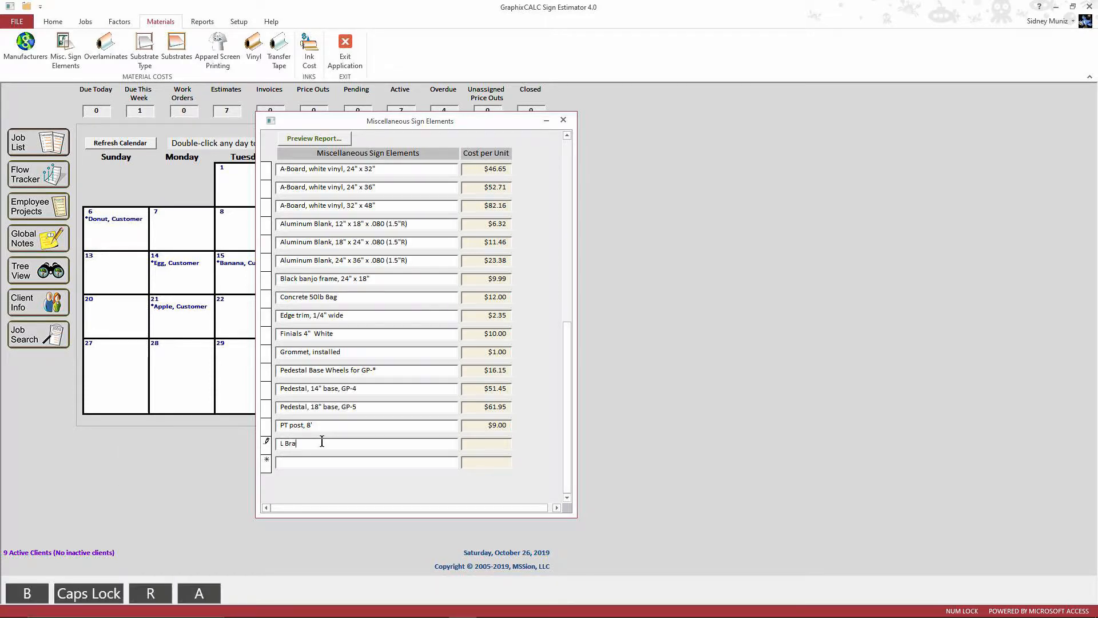
{"action": "type", "text": "ckets "}
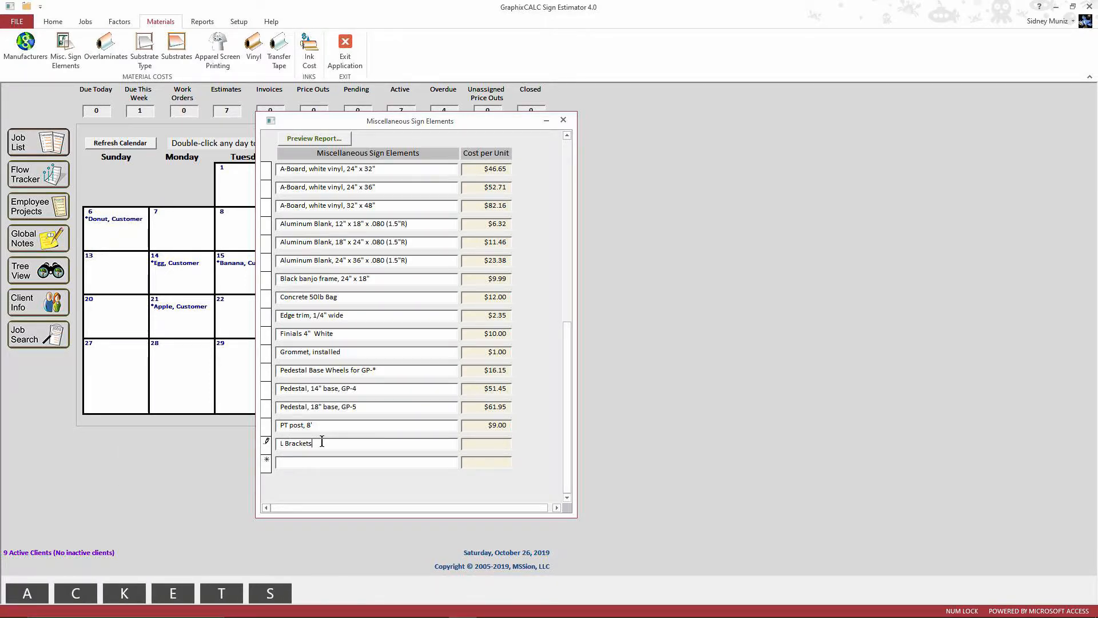
{"action": "type", "text": "5"}
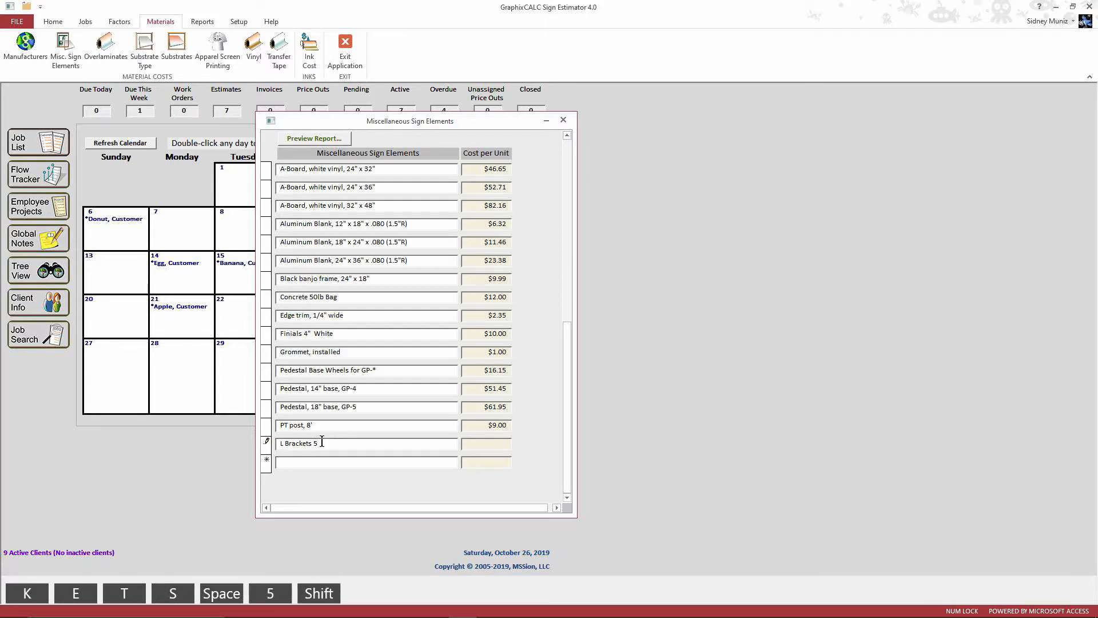
{"action": "type", "text": "\""}
Set the cost per unit of L Brackets 5" to 25.00, save the change and refresh the list.
{"action": "left_click", "coordinate": [499, 445]}
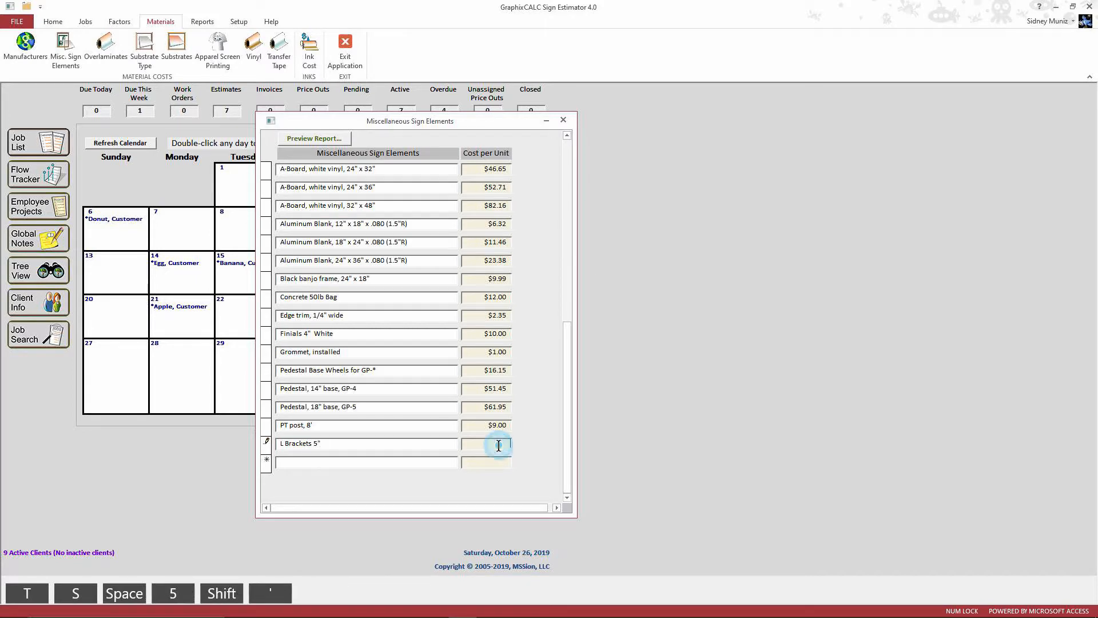
{"action": "type", "text": "25.00"}
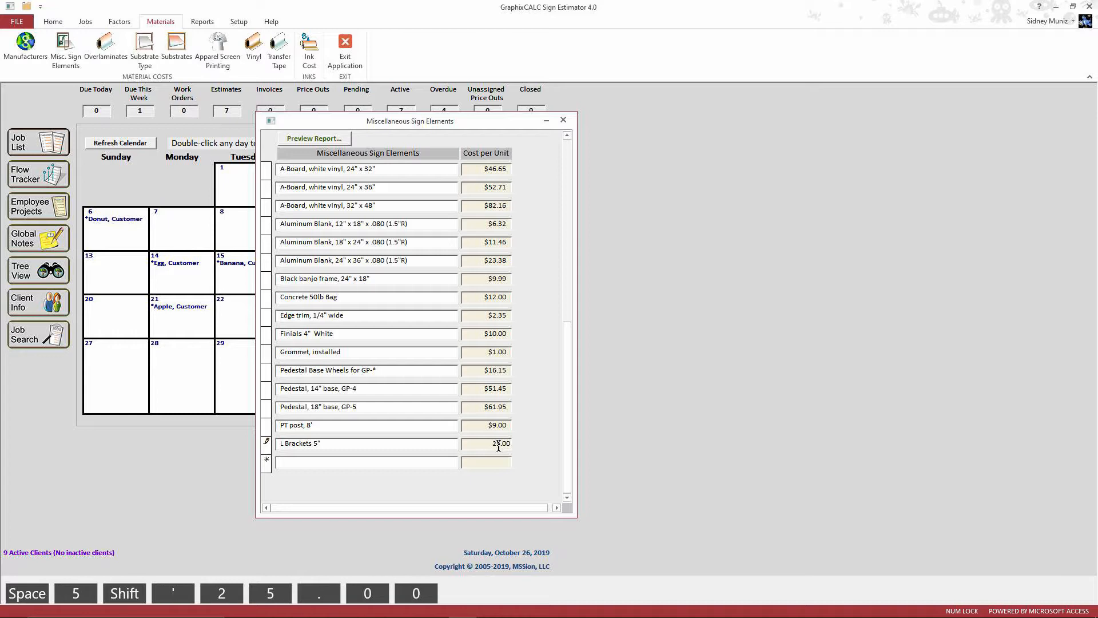
{"action": "key", "text": "Return"}
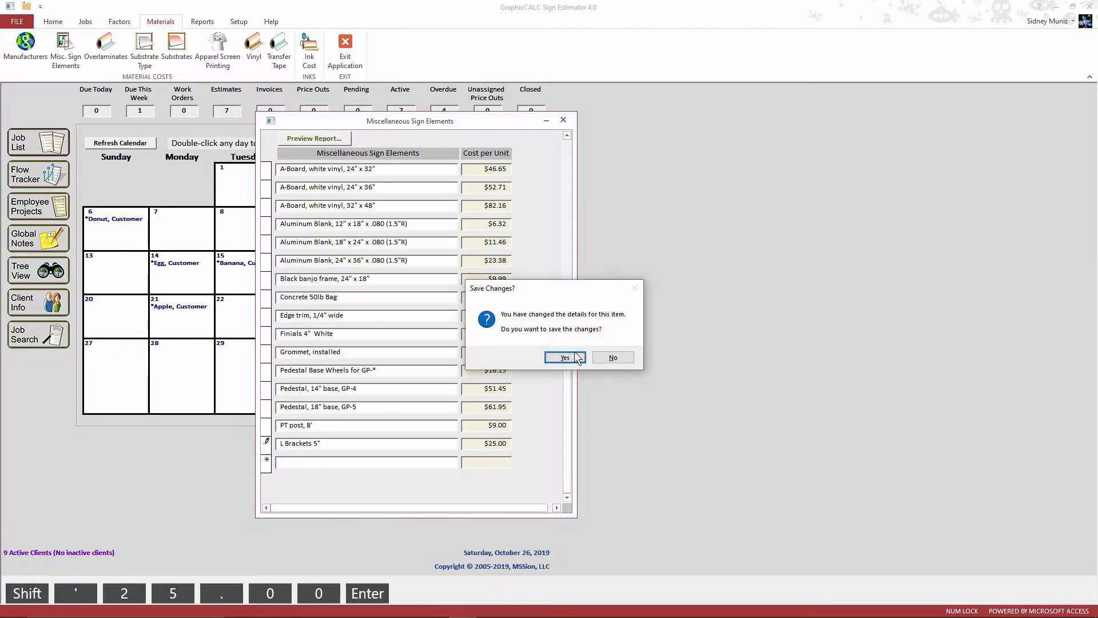
{"action": "left_click", "coordinate": [577, 355]}
{"action": "key", "text": "F5"}
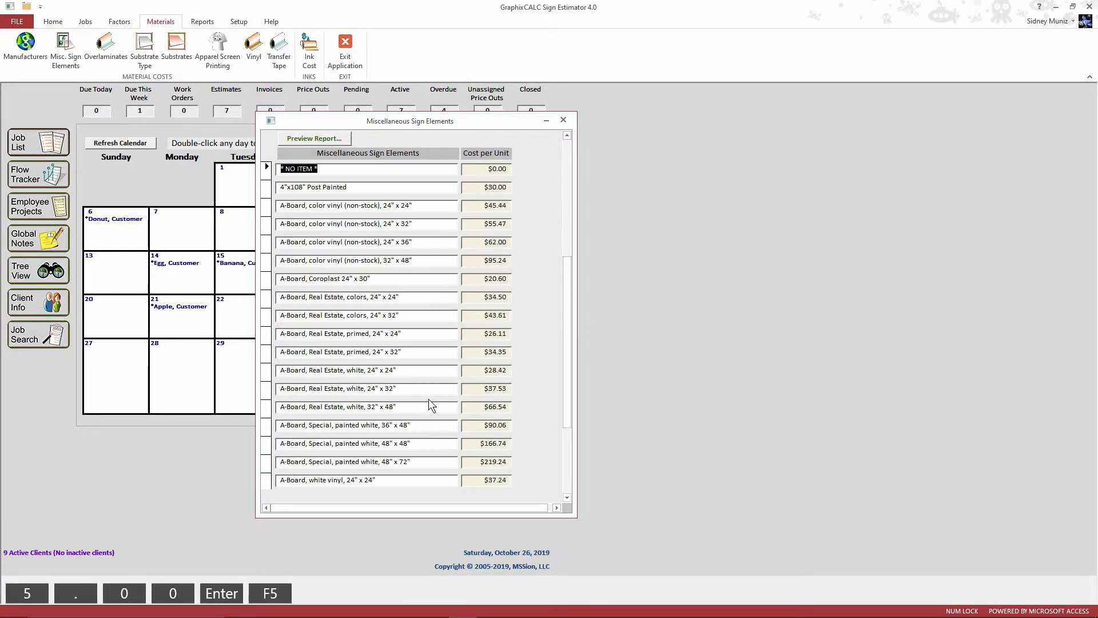
Delete the L Brackets 5" sign element, accepting the deletion, and close the miscellaneous sign elements list.
{"action": "scroll", "coordinate": [362, 340], "scroll_direction": "down", "scroll_amount": 5}
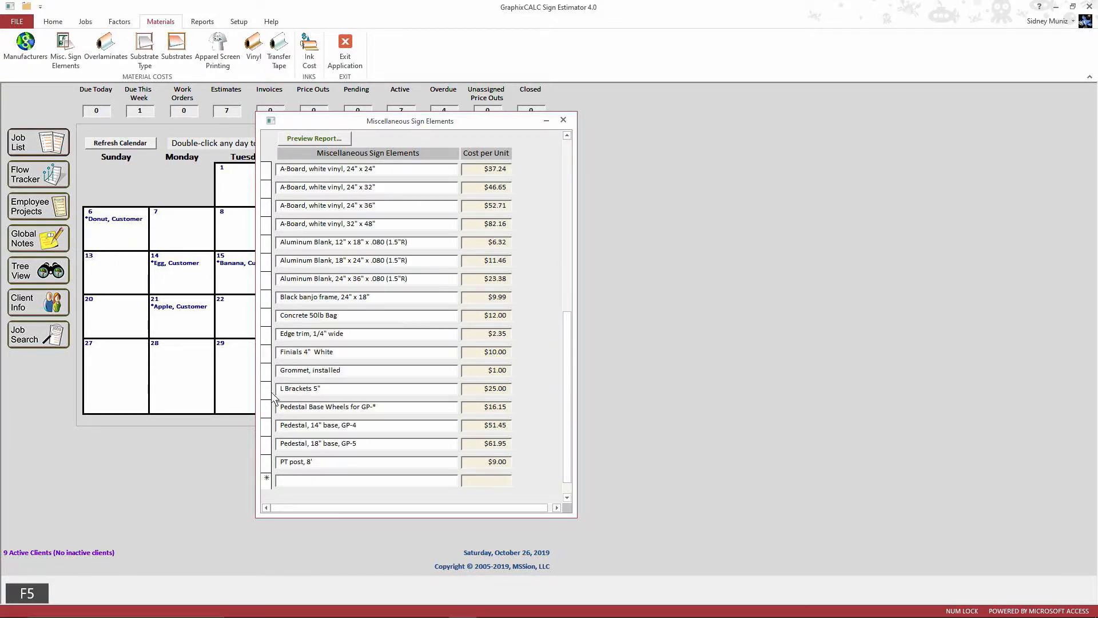
{"action": "left_click", "coordinate": [266, 391]}
{"action": "key", "text": "Delete"}
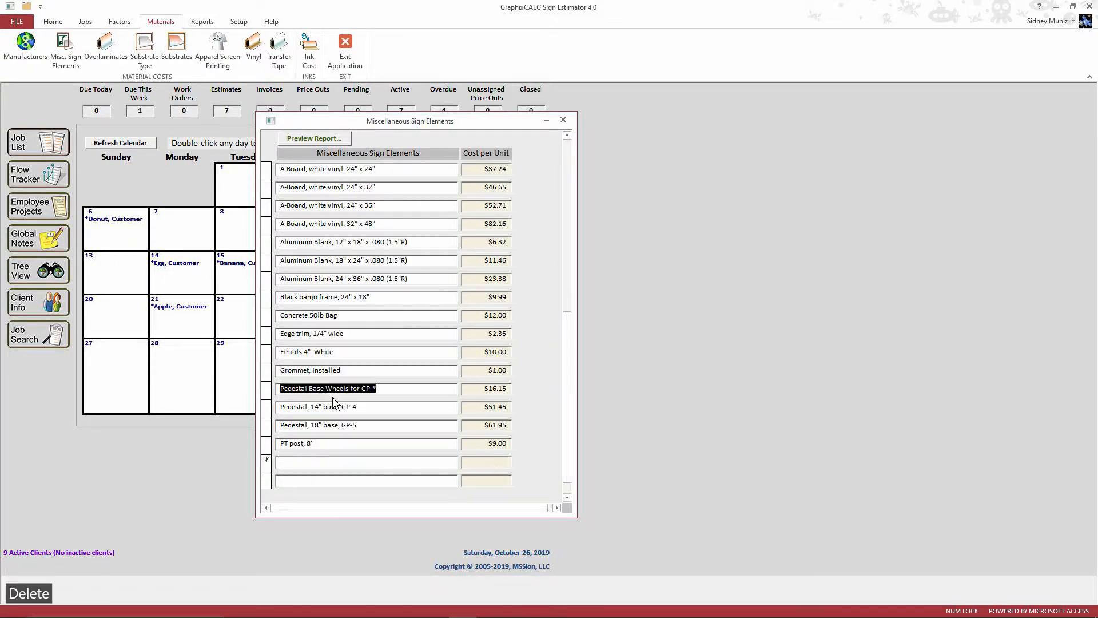
{"action": "left_click", "coordinate": [524, 350]}
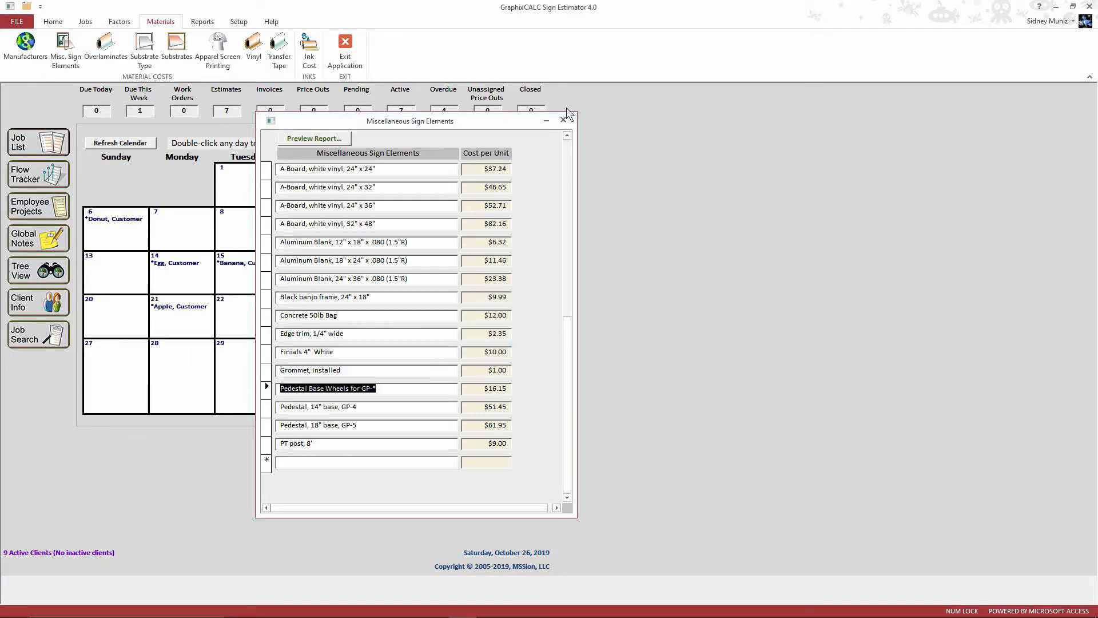
{"action": "left_click", "coordinate": [560, 120]}
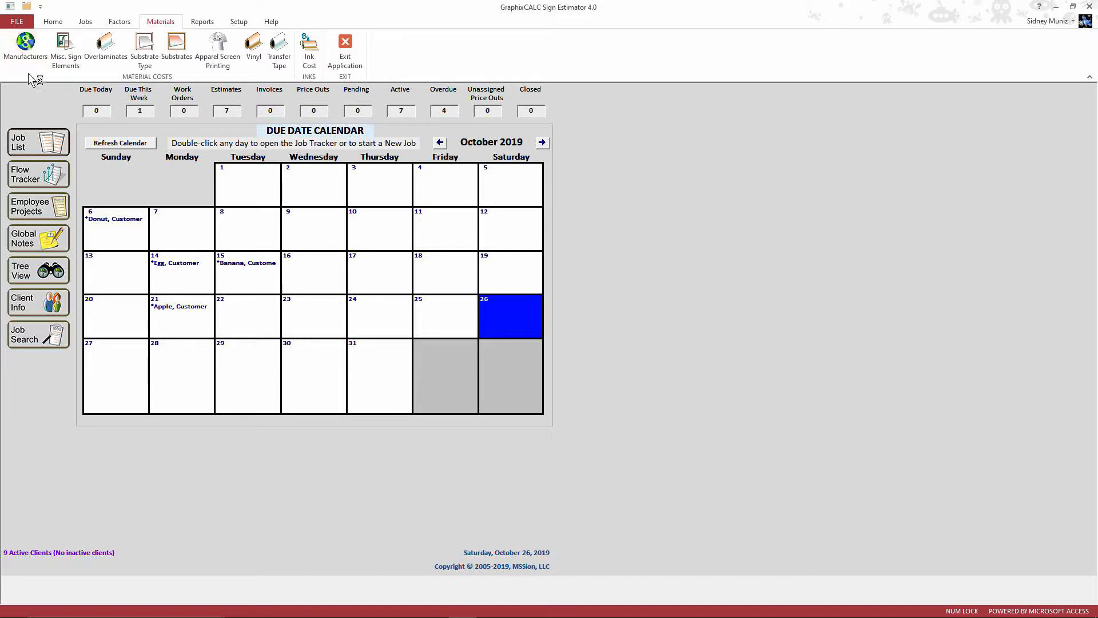
Open the digital overlaminate costs, acknowledging the core pricing warning, and enlarge the window to show all records.
{"action": "left_click", "coordinate": [111, 52]}
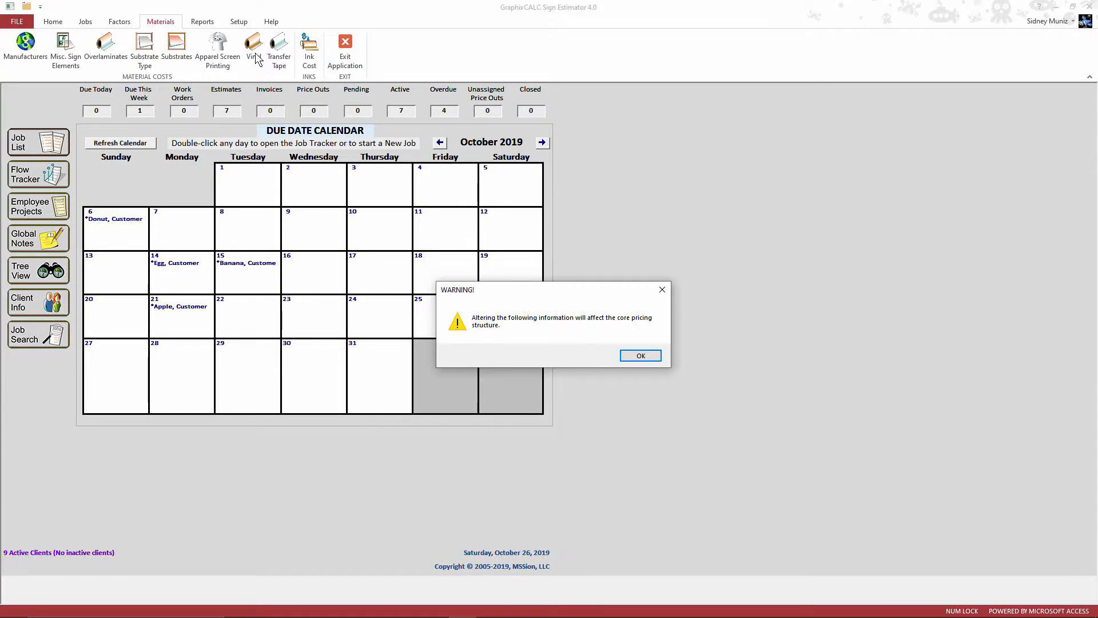
{"action": "left_click", "coordinate": [639, 356]}
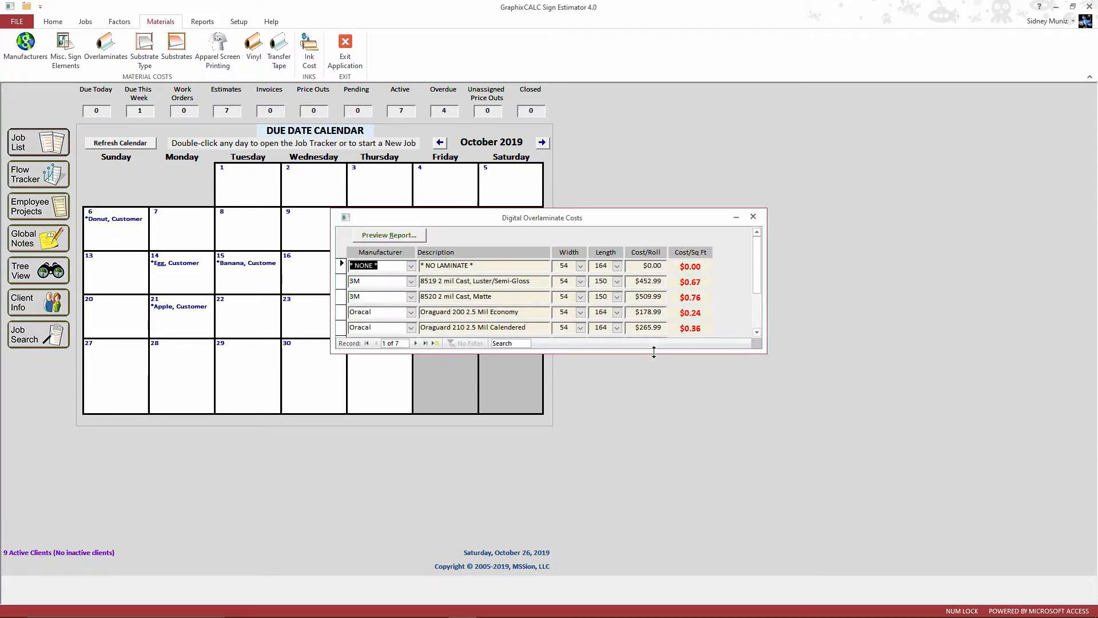
{"action": "left_click_drag", "start_coordinate": [654, 351], "coordinate": [668, 563]}
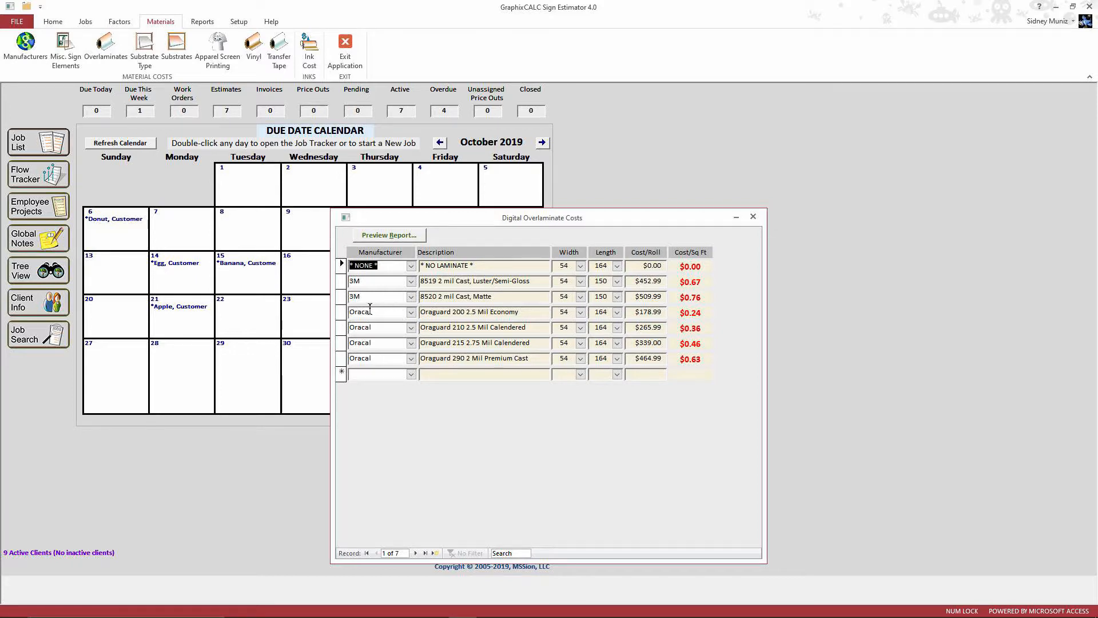
Start a new overlaminate record with the manufacturer beginning "Manufacturer App" and the description My product 2mil.
{"action": "left_click", "coordinate": [411, 374]}
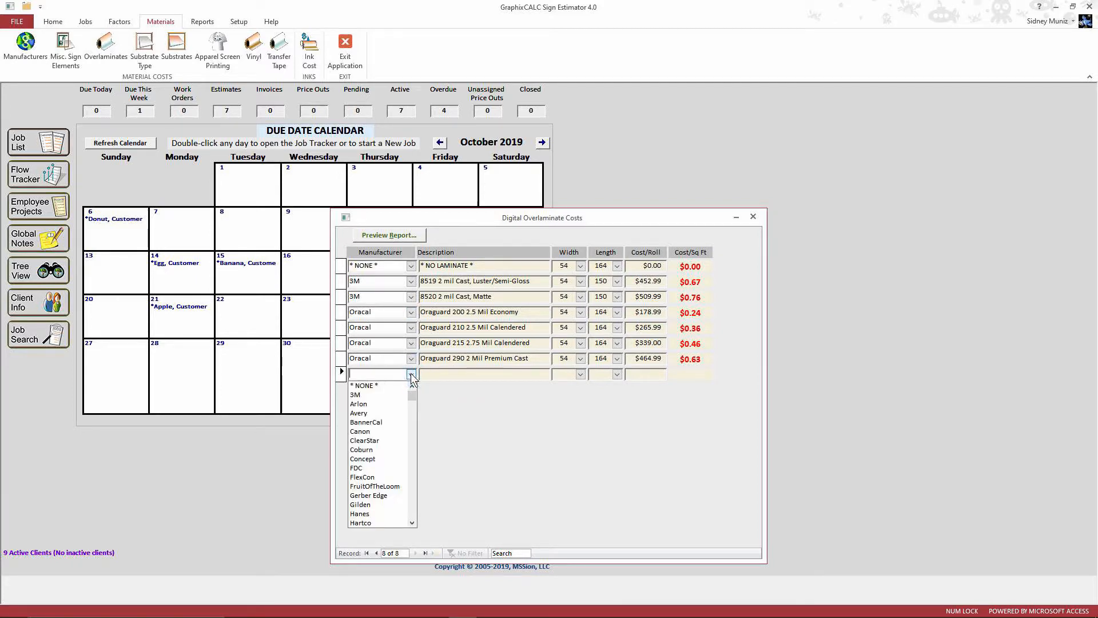
{"action": "scroll", "coordinate": [401, 504], "scroll_direction": "down", "scroll_amount": 4}
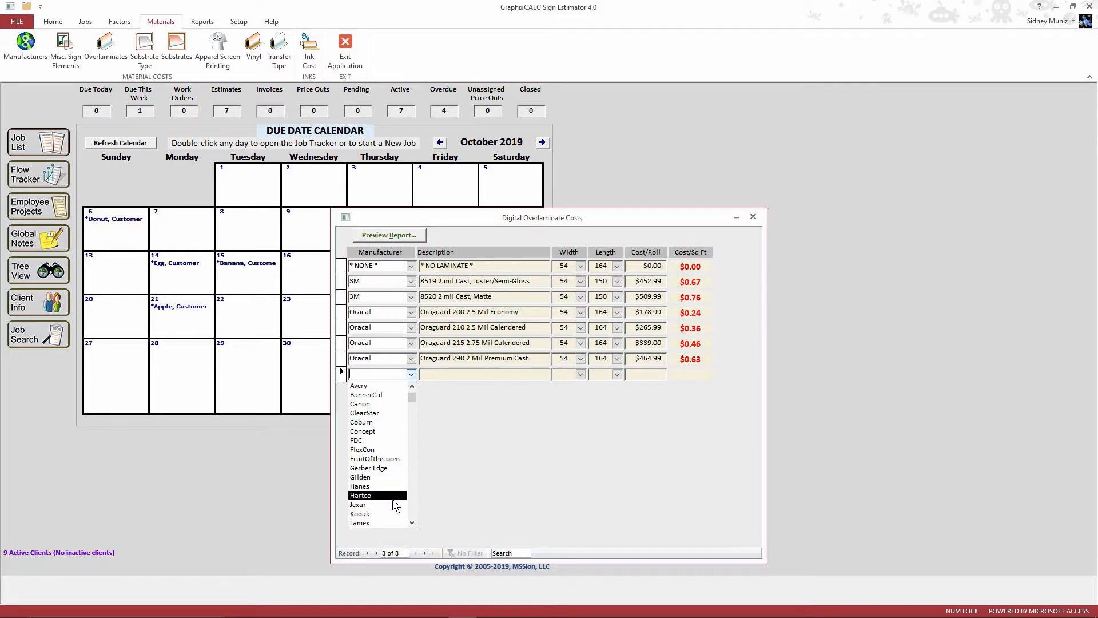
{"action": "scroll", "coordinate": [387, 495], "scroll_direction": "down", "scroll_amount": 3}
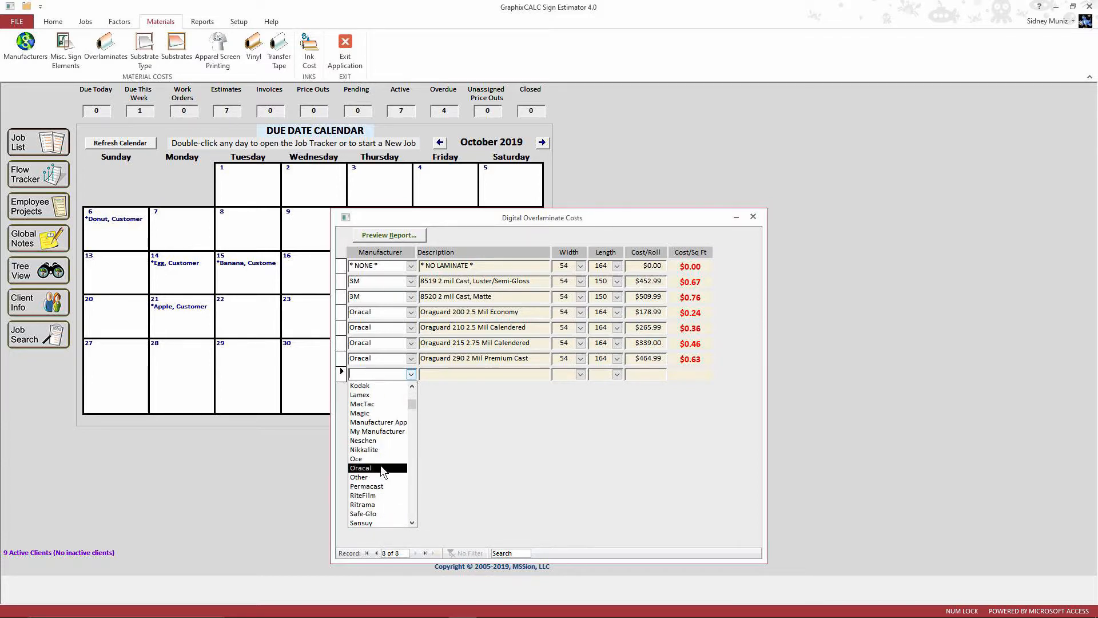
{"action": "scroll", "coordinate": [389, 464], "scroll_direction": "up", "scroll_amount": 1}
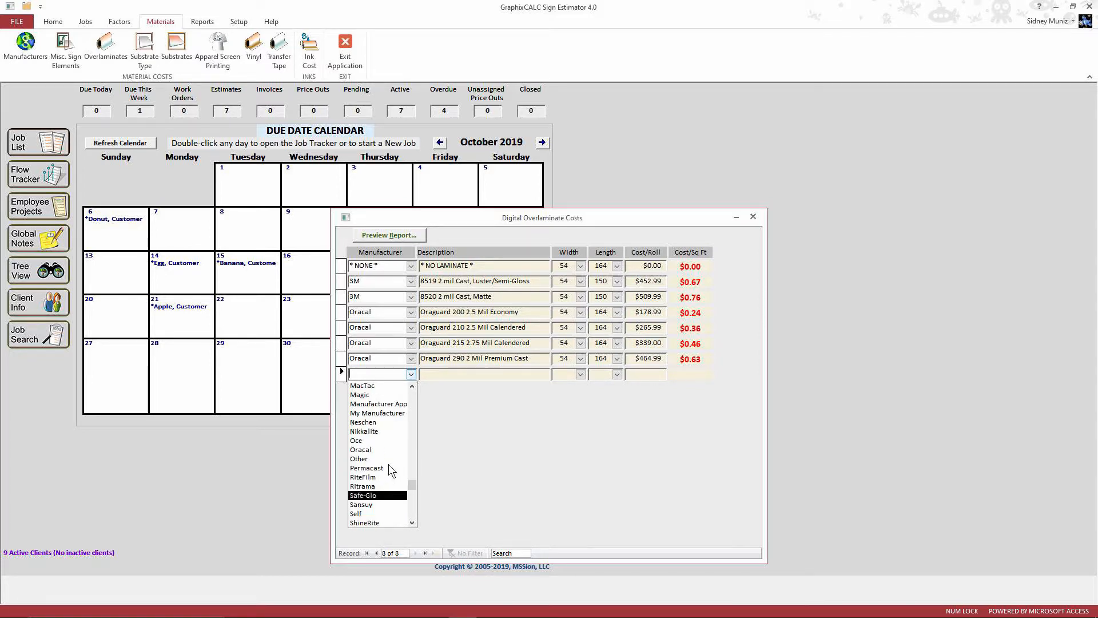
{"action": "left_click", "coordinate": [376, 403]}
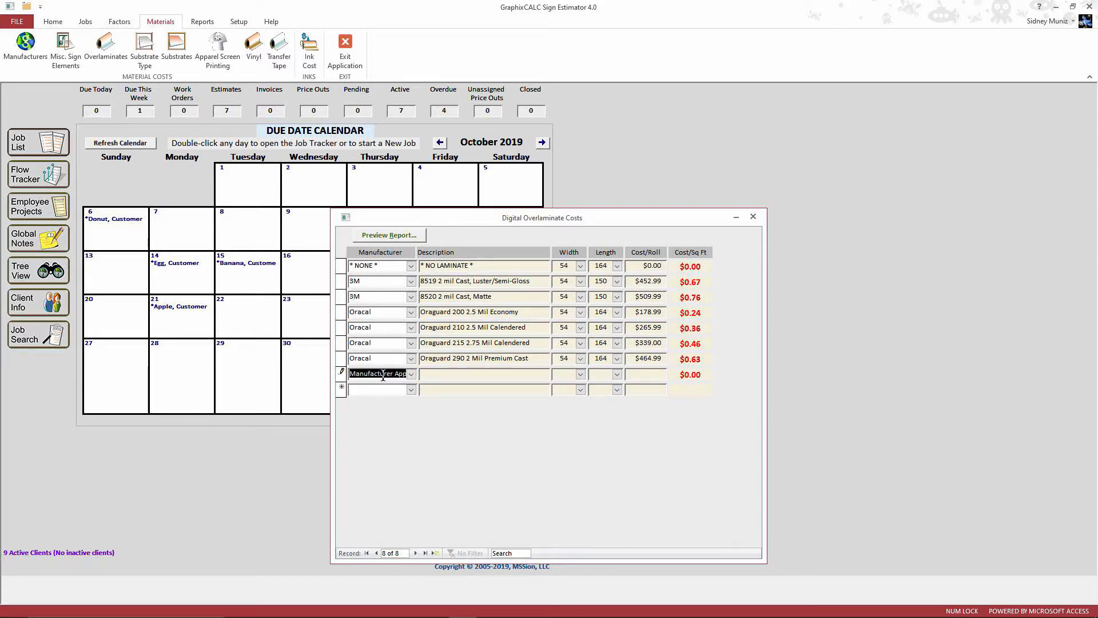
{"action": "left_click", "coordinate": [479, 376]}
{"action": "type", "text": "My product "}
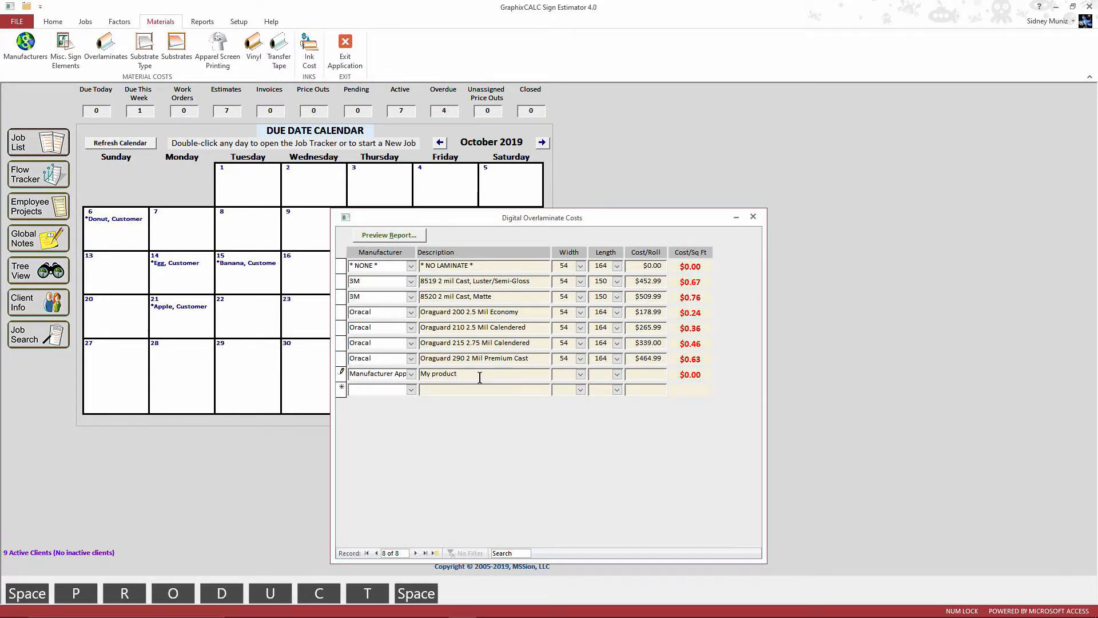
{"action": "type", "text": "2mil"}
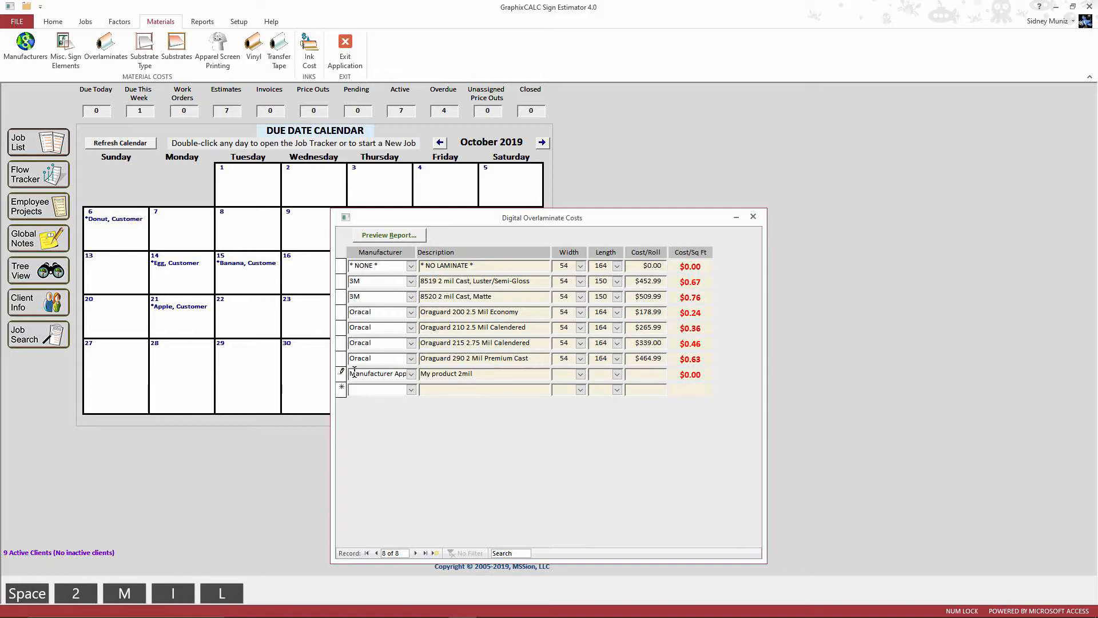
Leave the new overlaminate record without saving it and close the digital overlaminate costs.
{"action": "left_click", "coordinate": [342, 360]}
{"action": "left_click", "coordinate": [614, 357]}
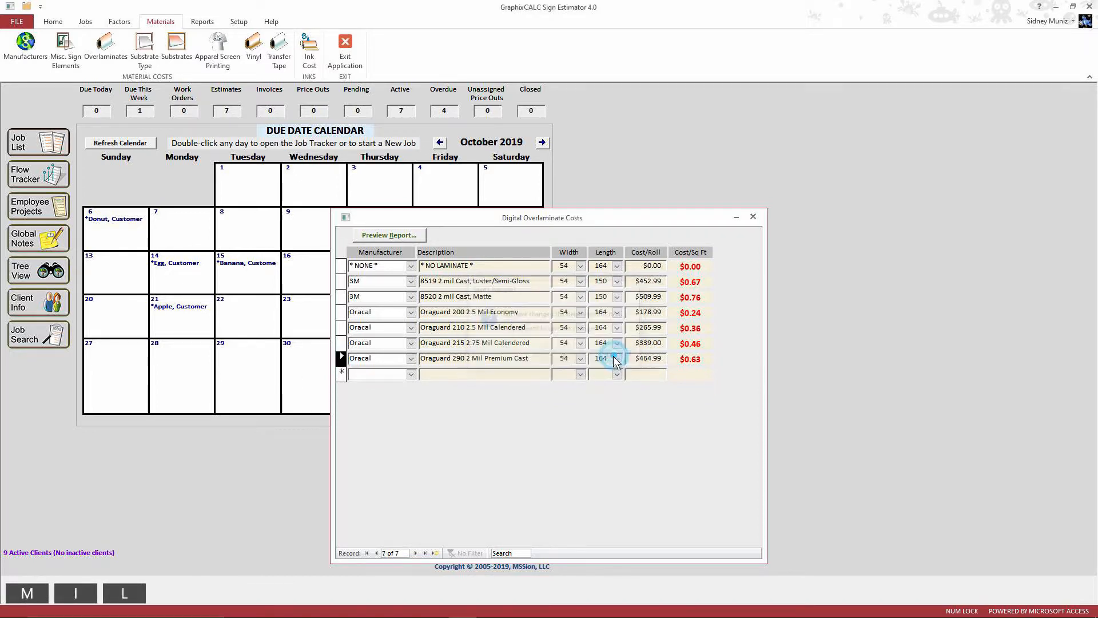
{"action": "left_click", "coordinate": [753, 217]}
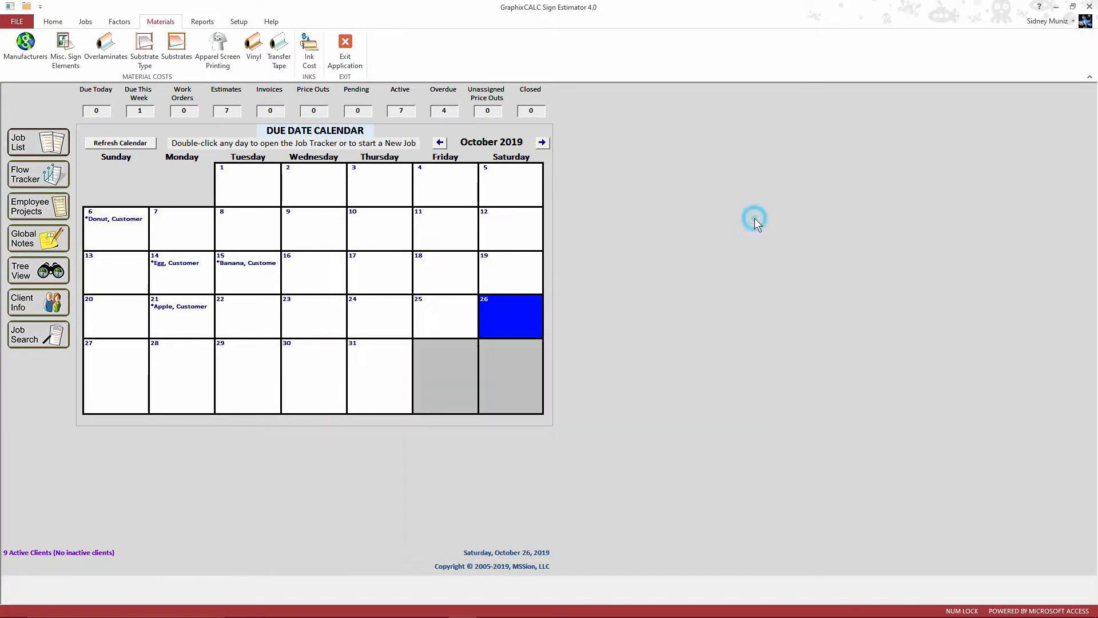
Open the substrate types, reposition and enlarge the window to review the whole list, and close it.
{"action": "left_click", "coordinate": [152, 47]}
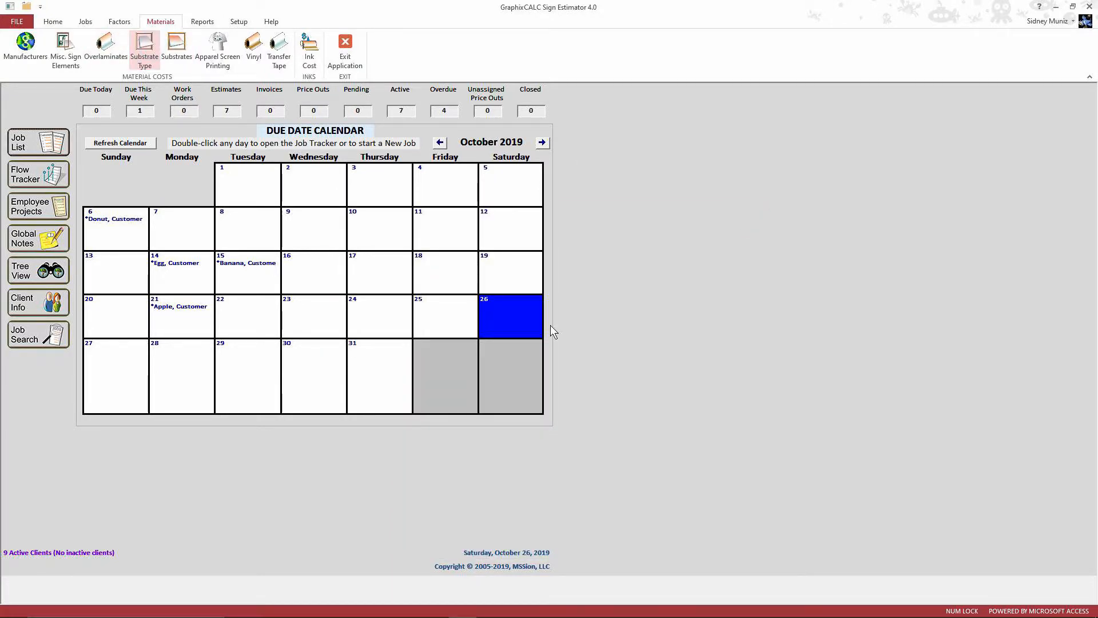
{"action": "left_click_drag", "start_coordinate": [559, 215], "coordinate": [460, 101]}
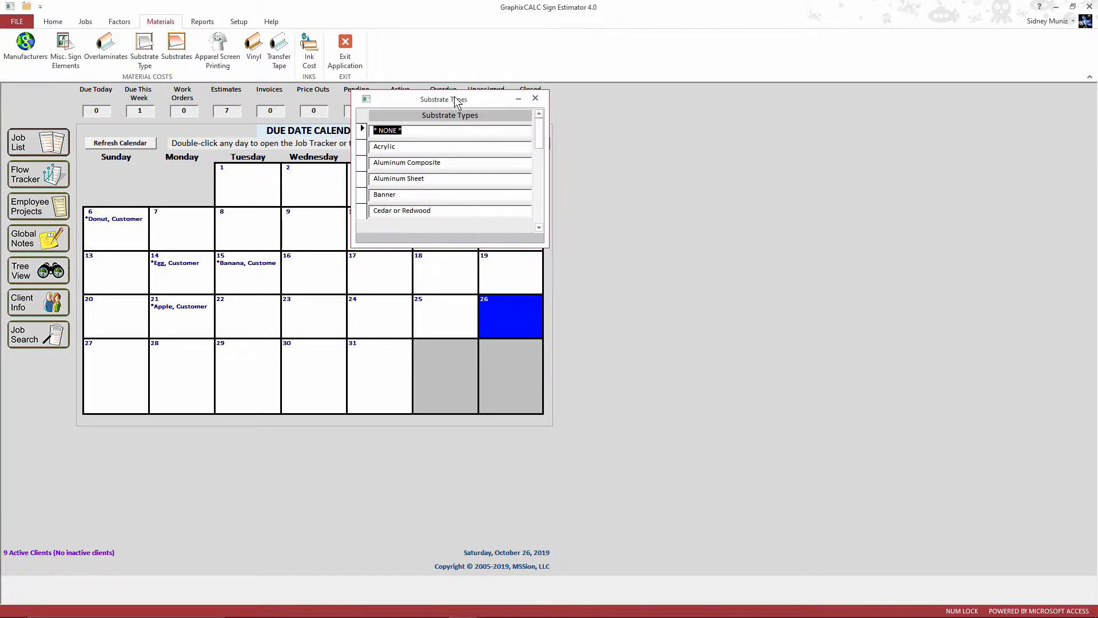
{"action": "left_click_drag", "start_coordinate": [474, 247], "coordinate": [490, 536]}
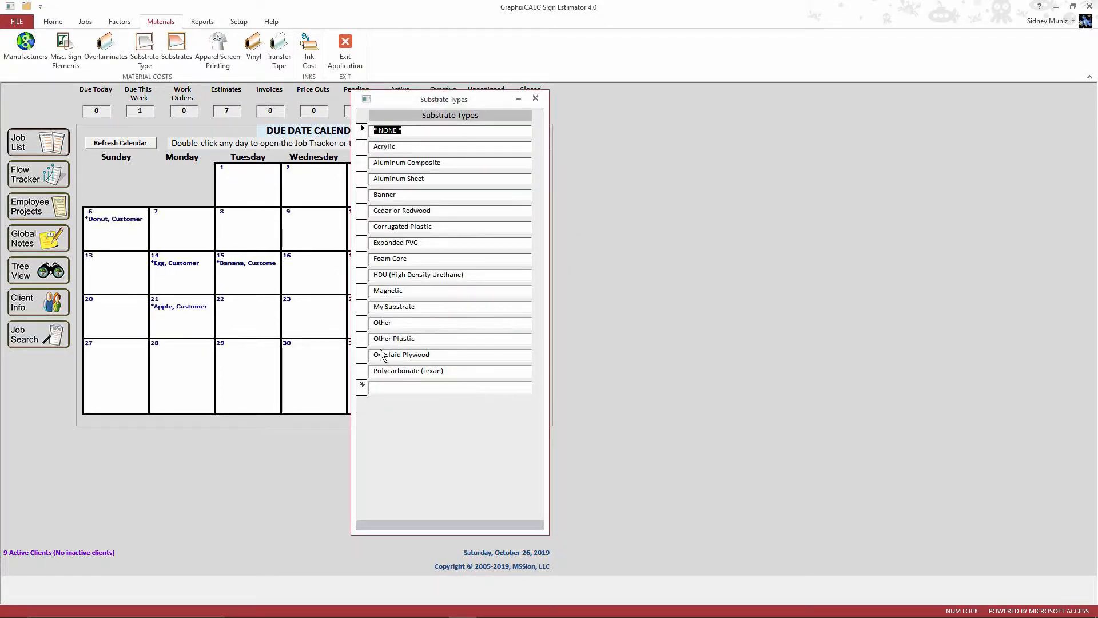
{"action": "left_click", "coordinate": [536, 98]}
Open the substrates cost list, acknowledging the core pricing warning, and reposition and enlarge its window to show more rows.
{"action": "left_click", "coordinate": [182, 52]}
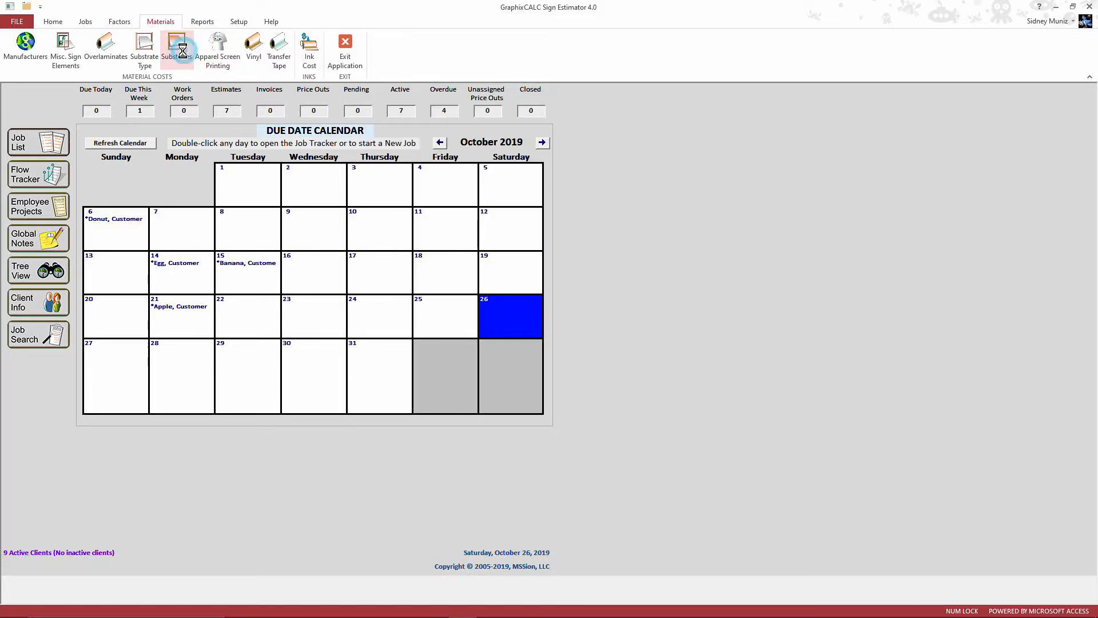
{"action": "left_click", "coordinate": [641, 355]}
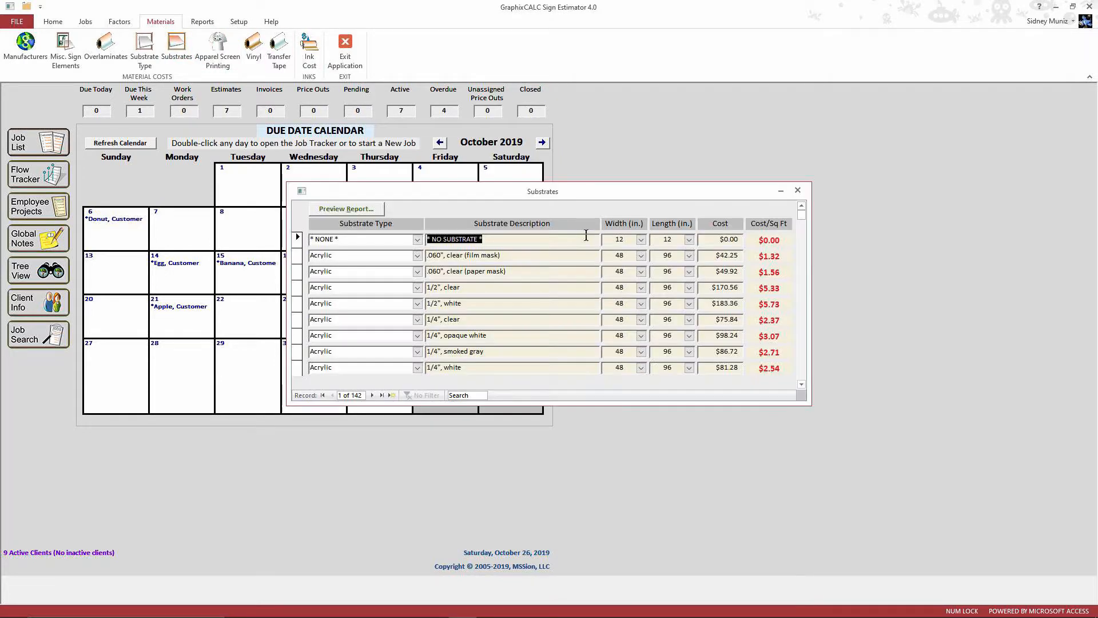
{"action": "left_click_drag", "start_coordinate": [566, 191], "coordinate": [543, 98]}
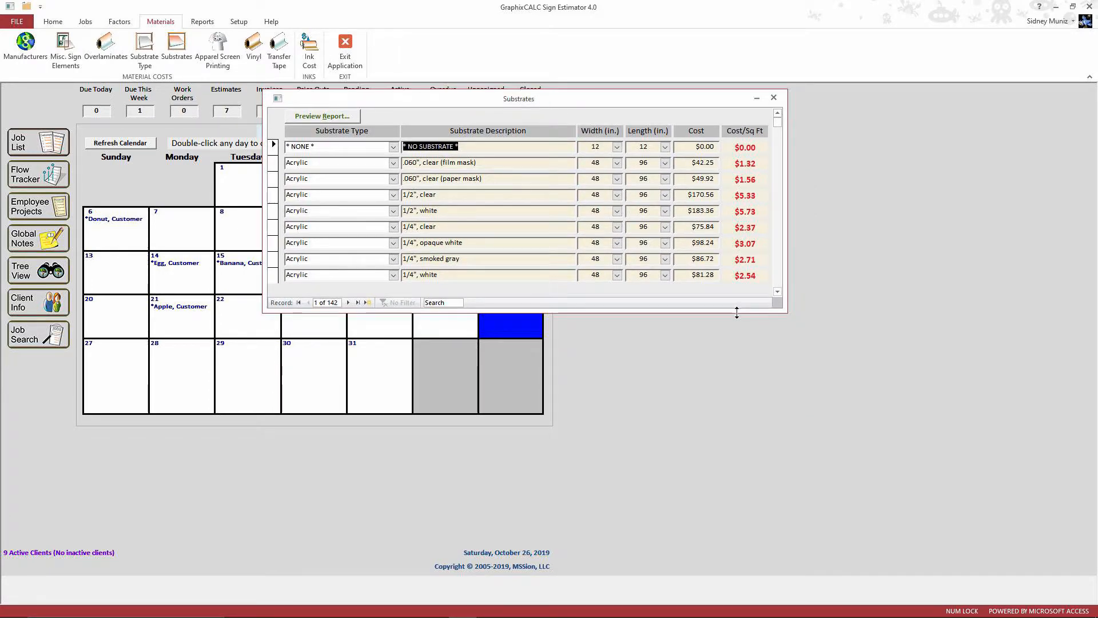
{"action": "left_click_drag", "start_coordinate": [737, 312], "coordinate": [743, 549]}
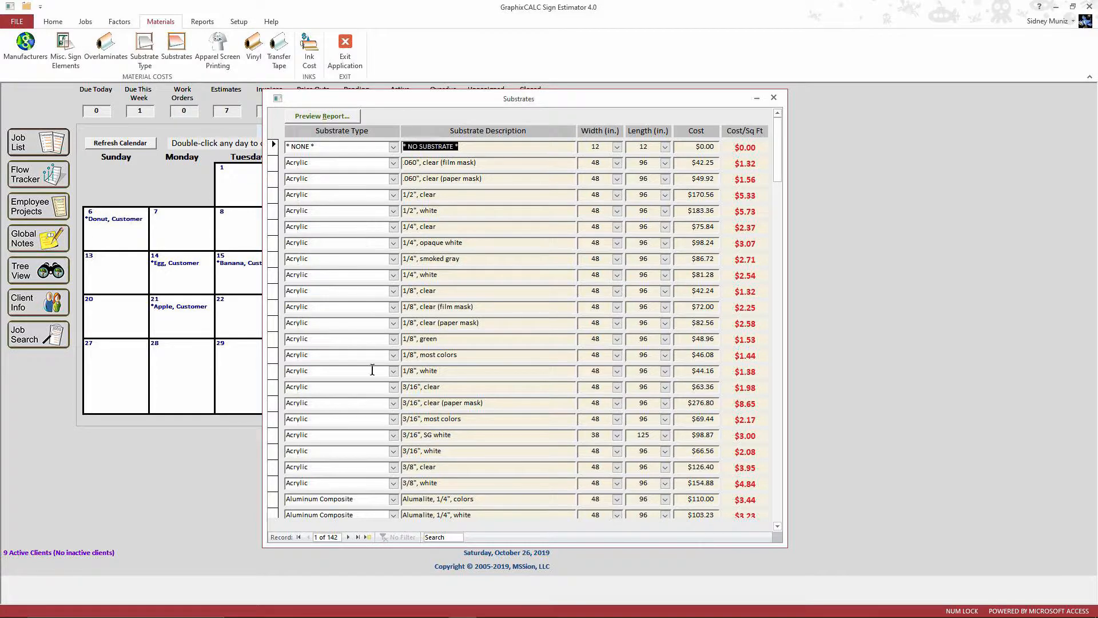
Select the acrylic substrates from 1/2" white through 3/16" clear (paper mask) and look through the list to its blank record.
{"action": "left_click", "coordinate": [274, 211]}
{"action": "left_click", "coordinate": [273, 403], "text": "shift"}
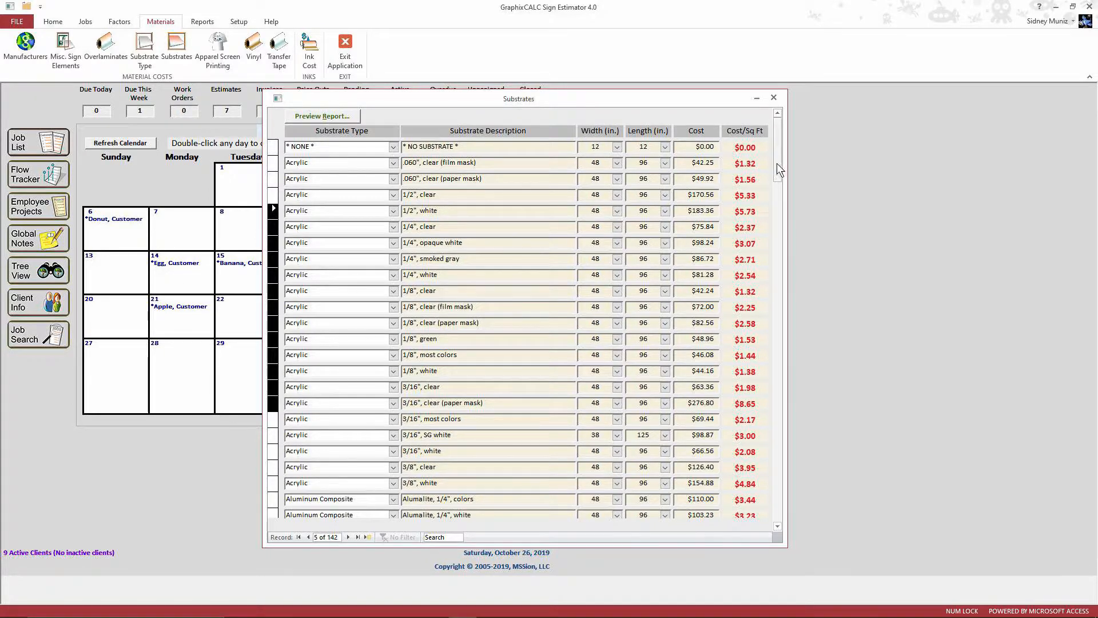
{"action": "left_click_drag", "start_coordinate": [778, 165], "coordinate": [788, 508]}
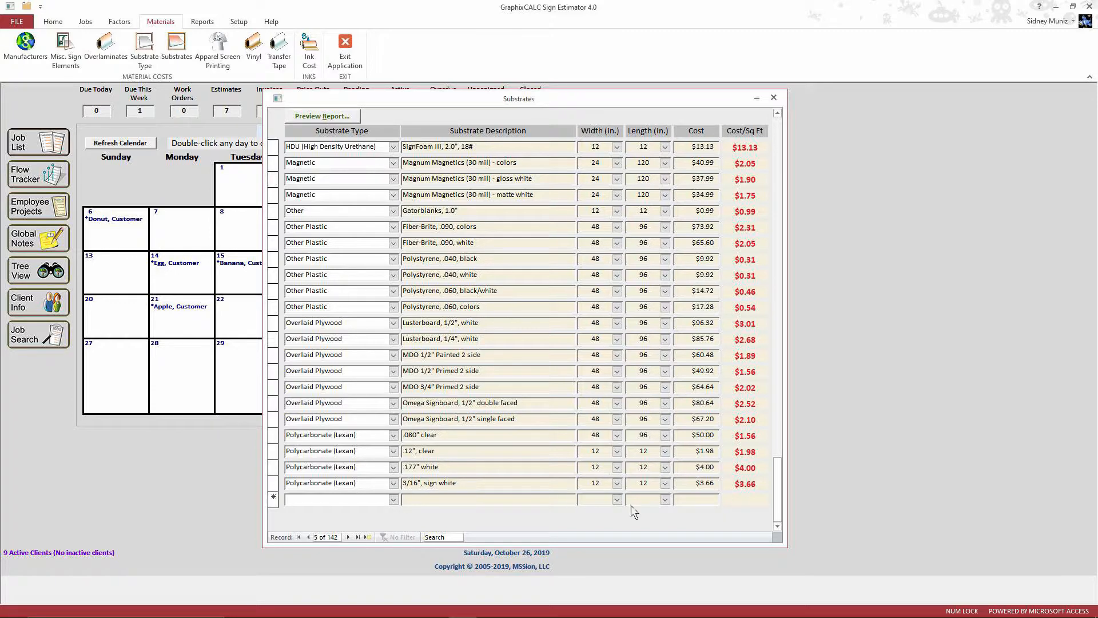
Look back through the substrates cost list to its first record and close the list.
{"action": "scroll", "coordinate": [691, 452], "scroll_direction": "up", "scroll_amount": 5}
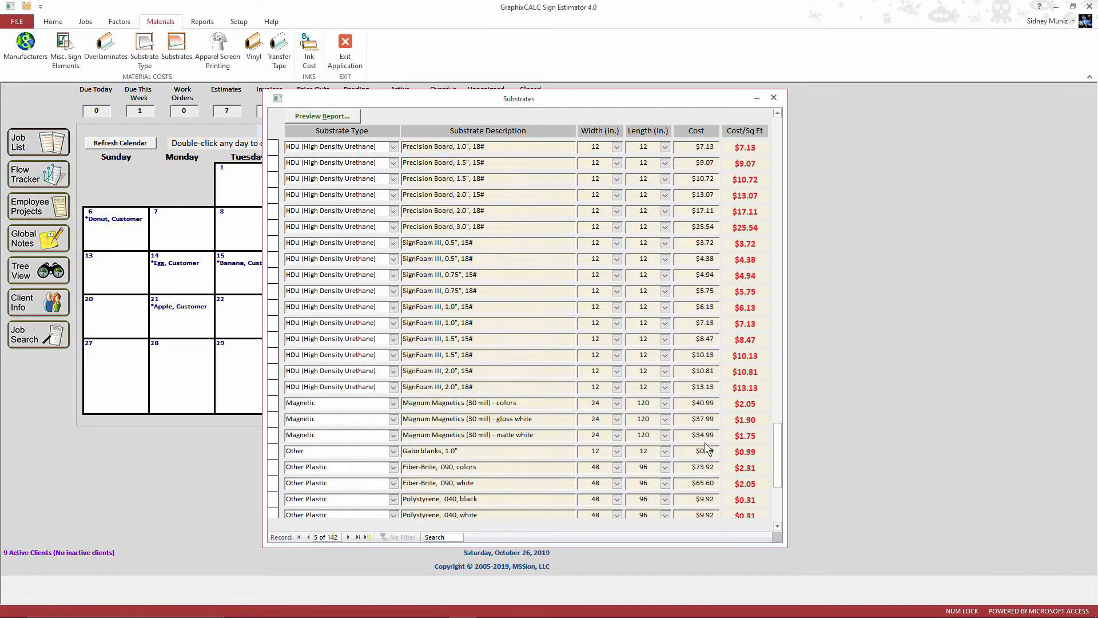
{"action": "left_click_drag", "start_coordinate": [778, 448], "coordinate": [783, 134]}
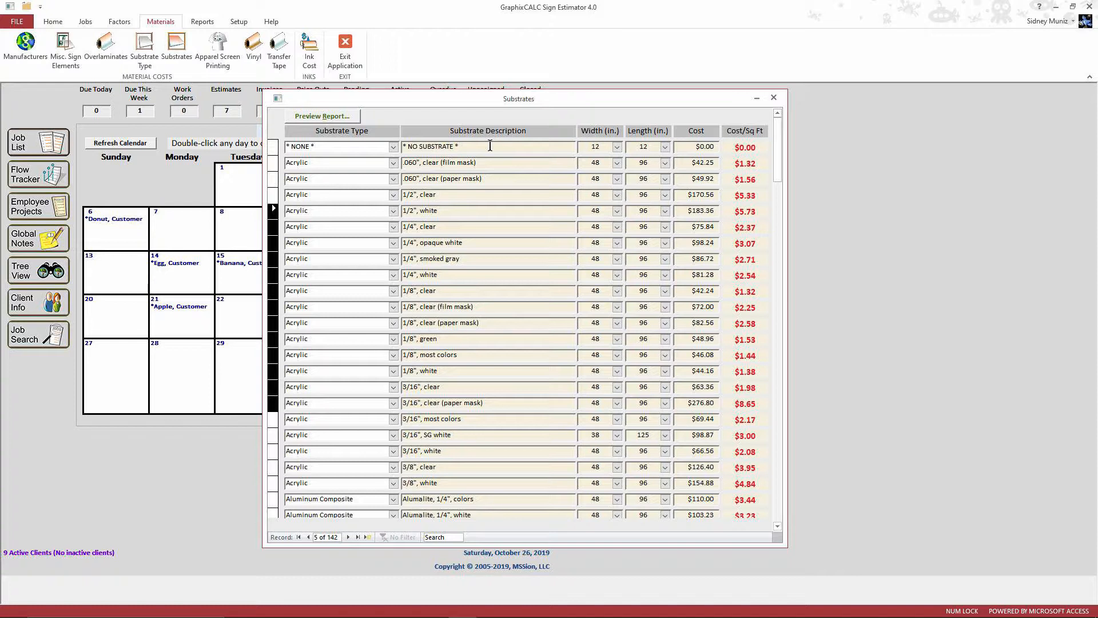
{"action": "left_click", "coordinate": [773, 98]}
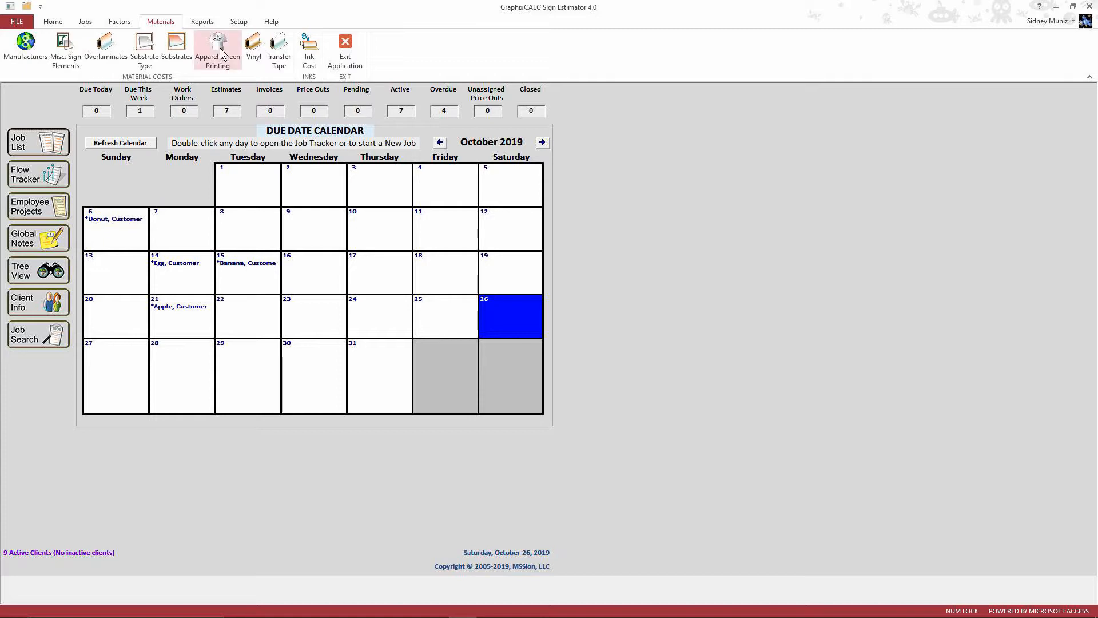
Open the apparel and screen printing prices, acknowledging the core pricing warning, review the list and close it.
{"action": "left_click", "coordinate": [219, 47]}
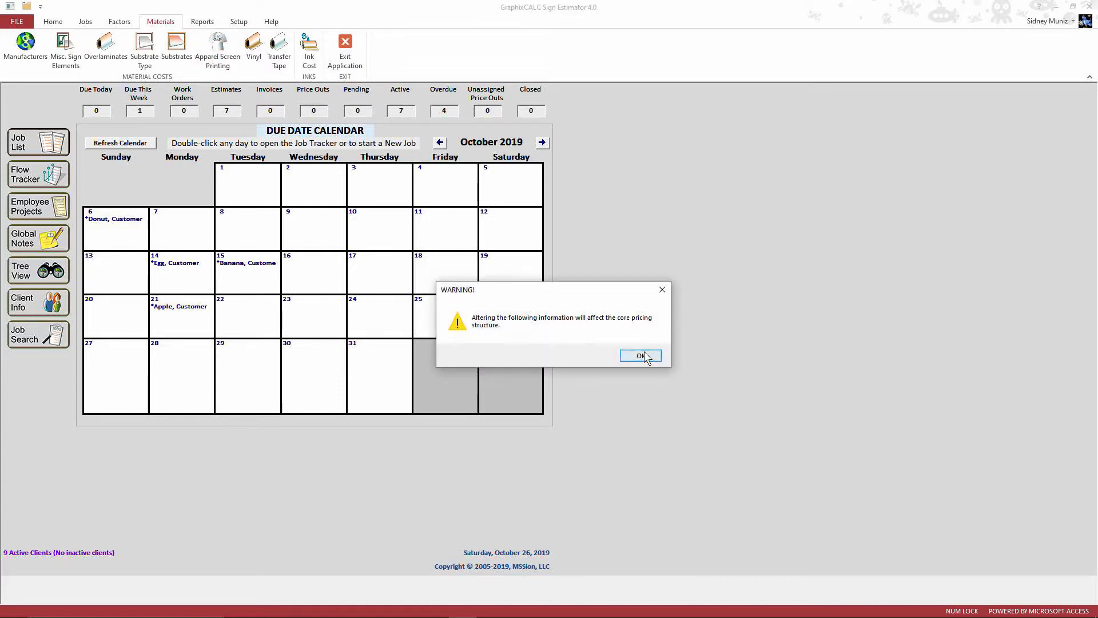
{"action": "left_click", "coordinate": [644, 351]}
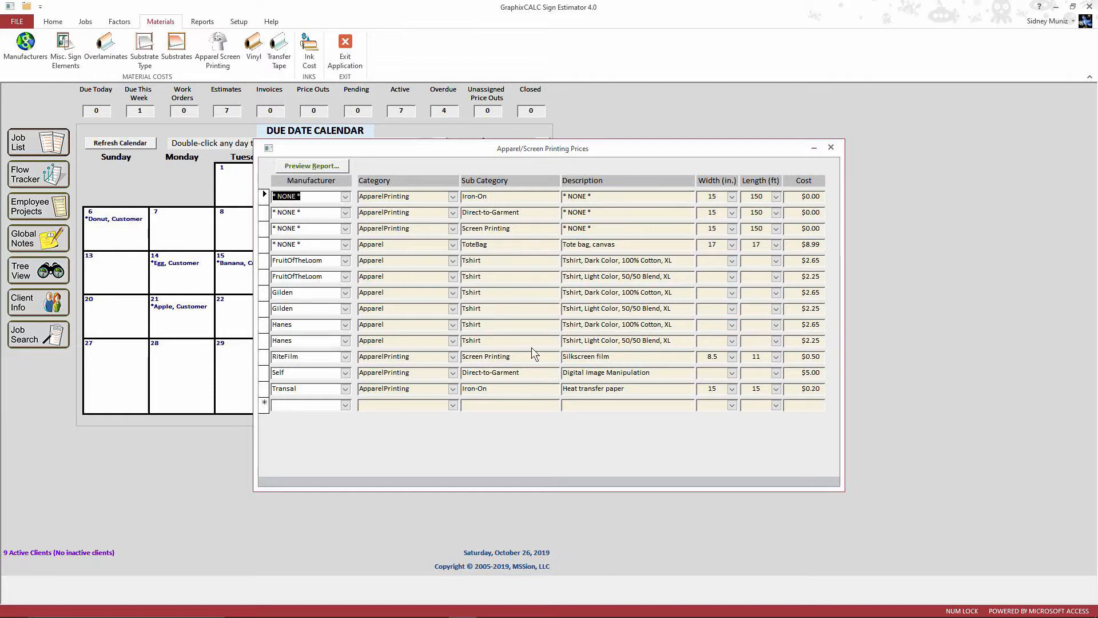
{"action": "left_click", "coordinate": [832, 147]}
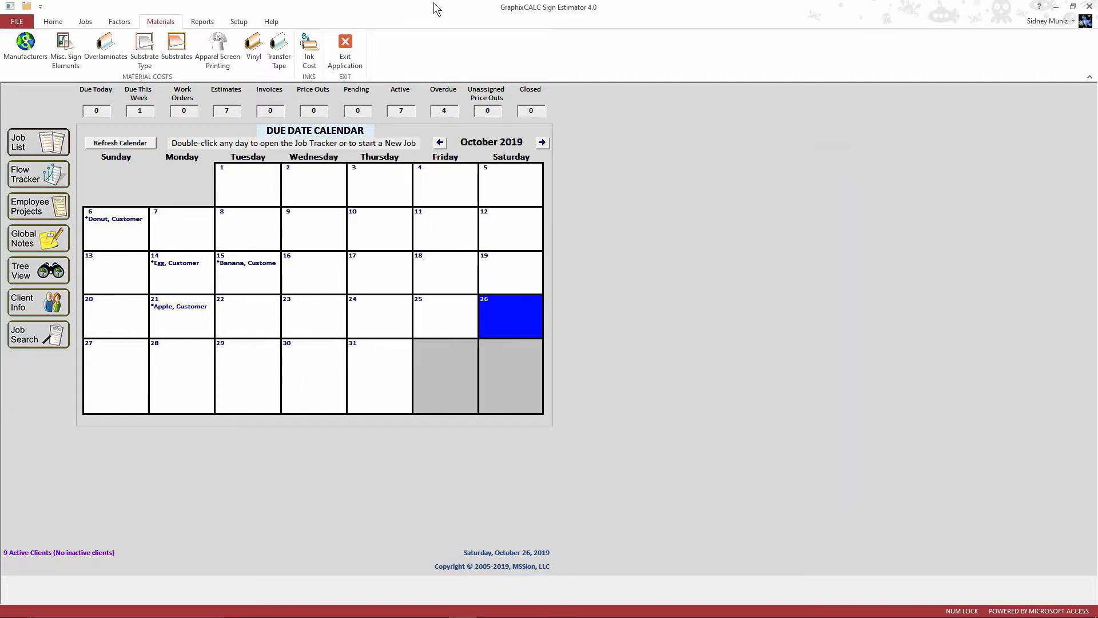
Open the vinyl media prices past the pricing warning, reposition and enlarge the window to review more rows, and close it.
{"action": "left_click", "coordinate": [253, 47]}
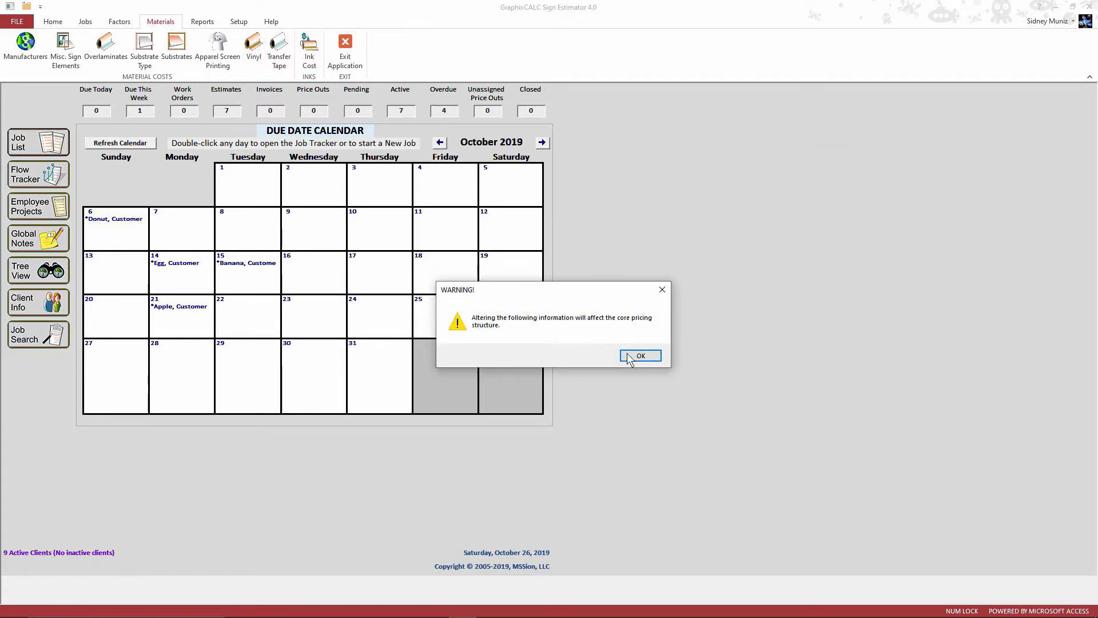
{"action": "left_click", "coordinate": [637, 354]}
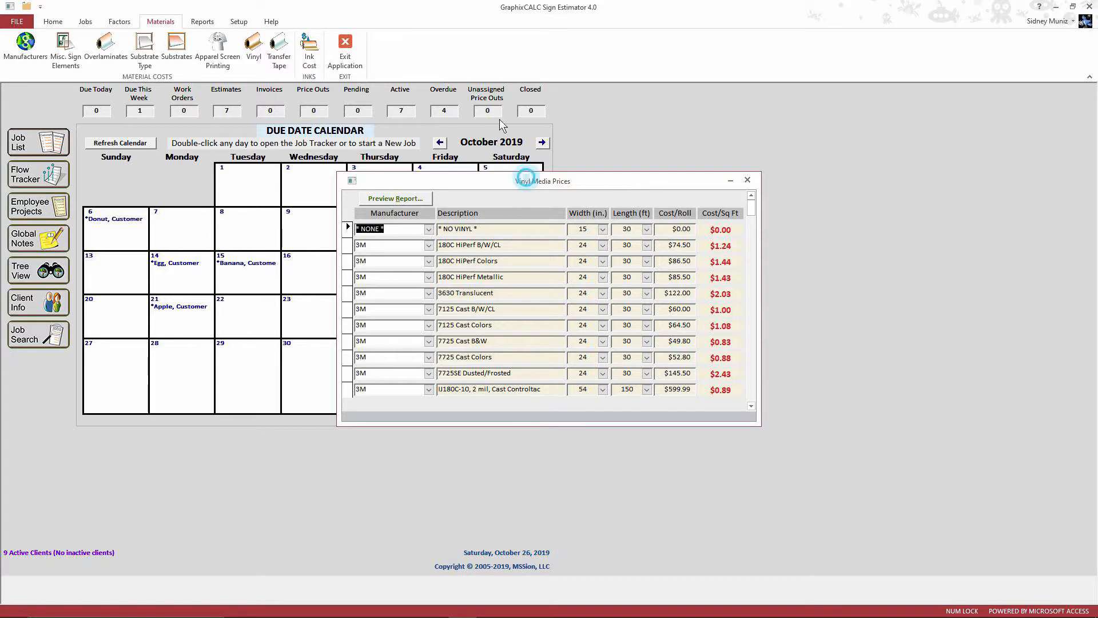
{"action": "left_click_drag", "start_coordinate": [525, 179], "coordinate": [494, 99]}
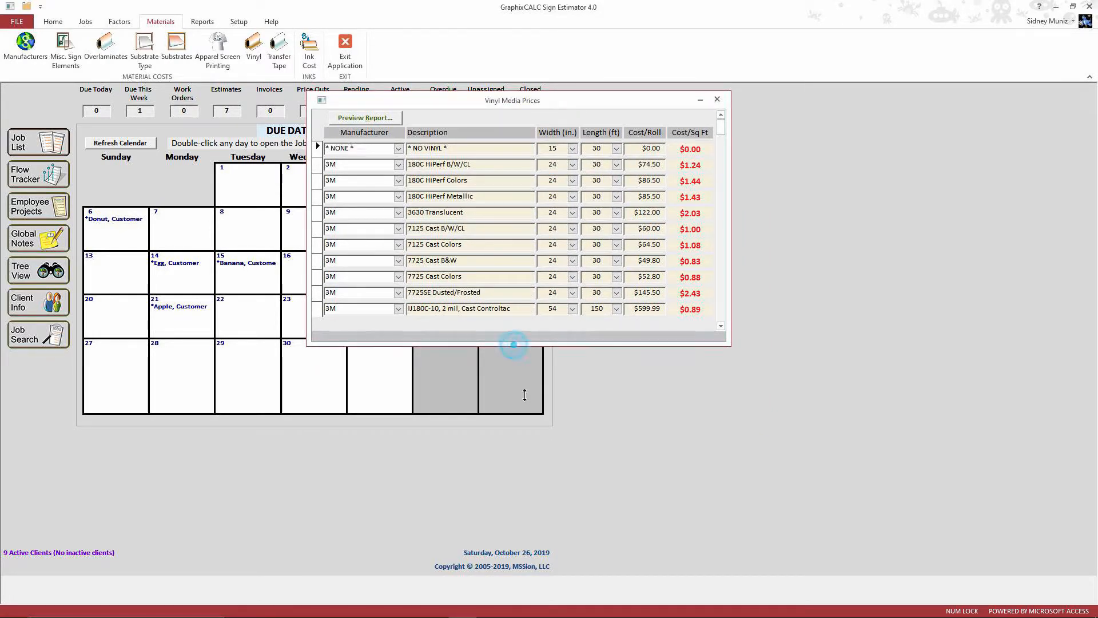
{"action": "left_click_drag", "start_coordinate": [524, 395], "coordinate": [532, 542]}
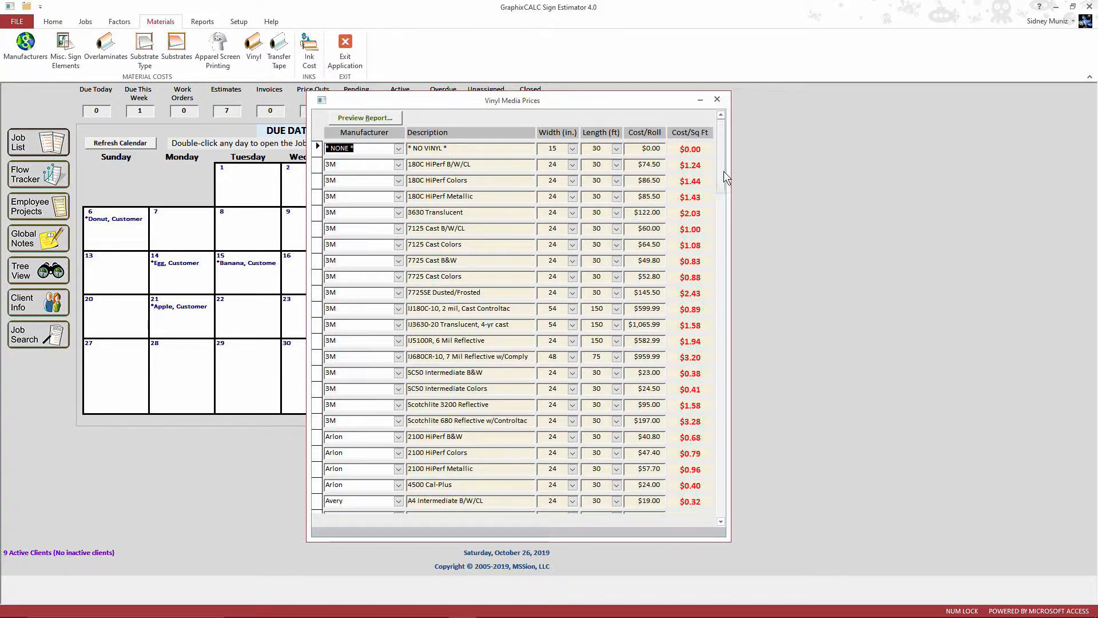
{"action": "left_click_drag", "start_coordinate": [722, 169], "coordinate": [722, 112]}
{"action": "left_click", "coordinate": [718, 100]}
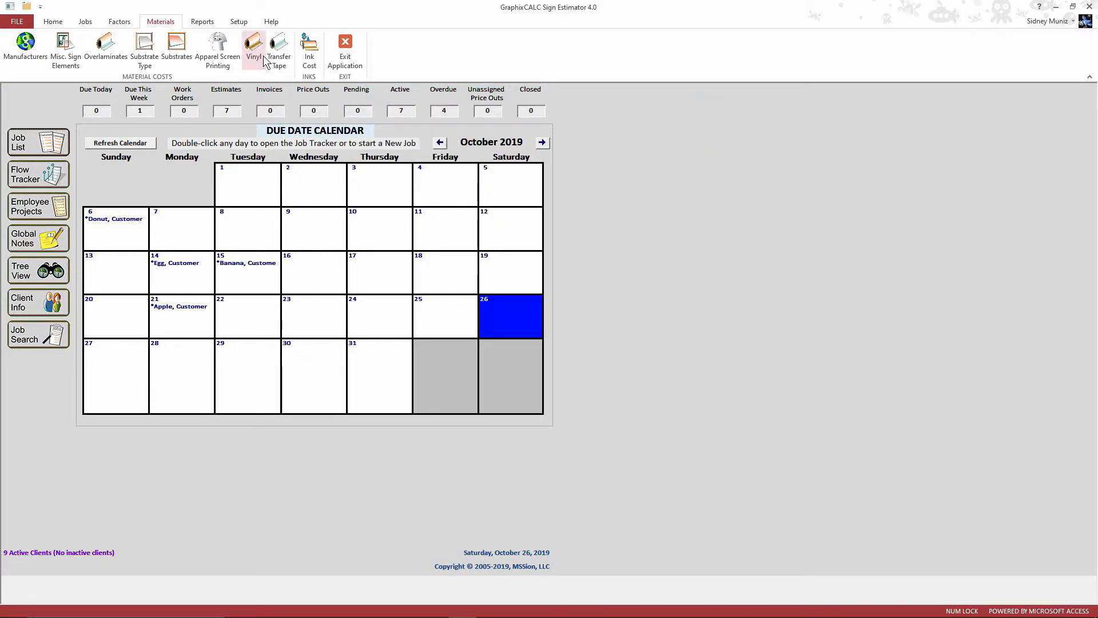
Review the transfer tape prices and the ink costs, closing each list after checking it.
{"action": "left_click", "coordinate": [278, 45]}
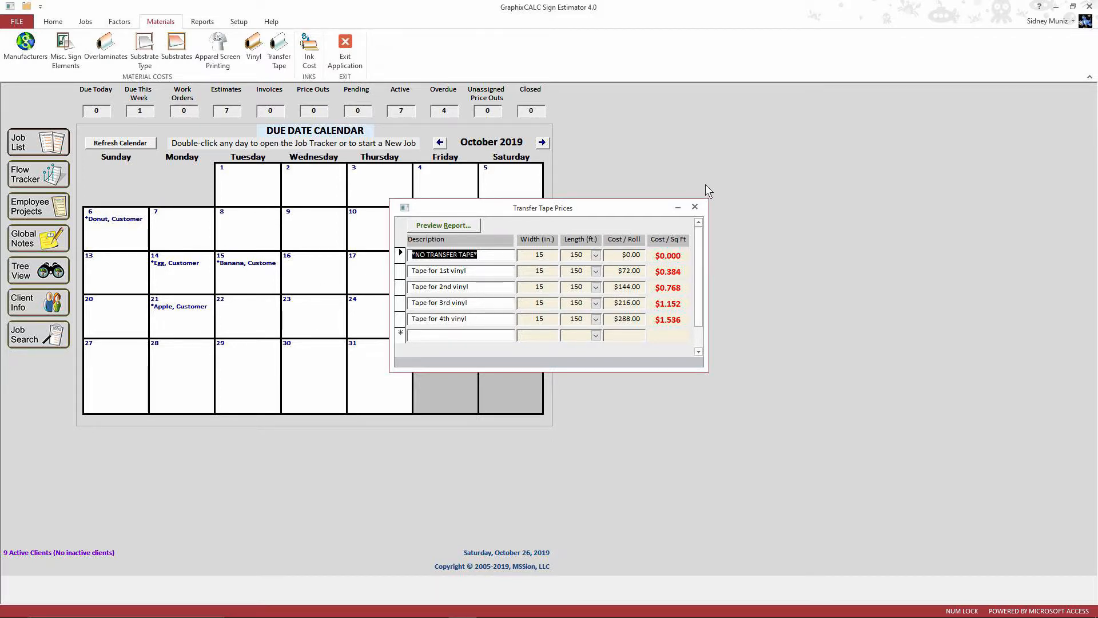
{"action": "left_click", "coordinate": [695, 207]}
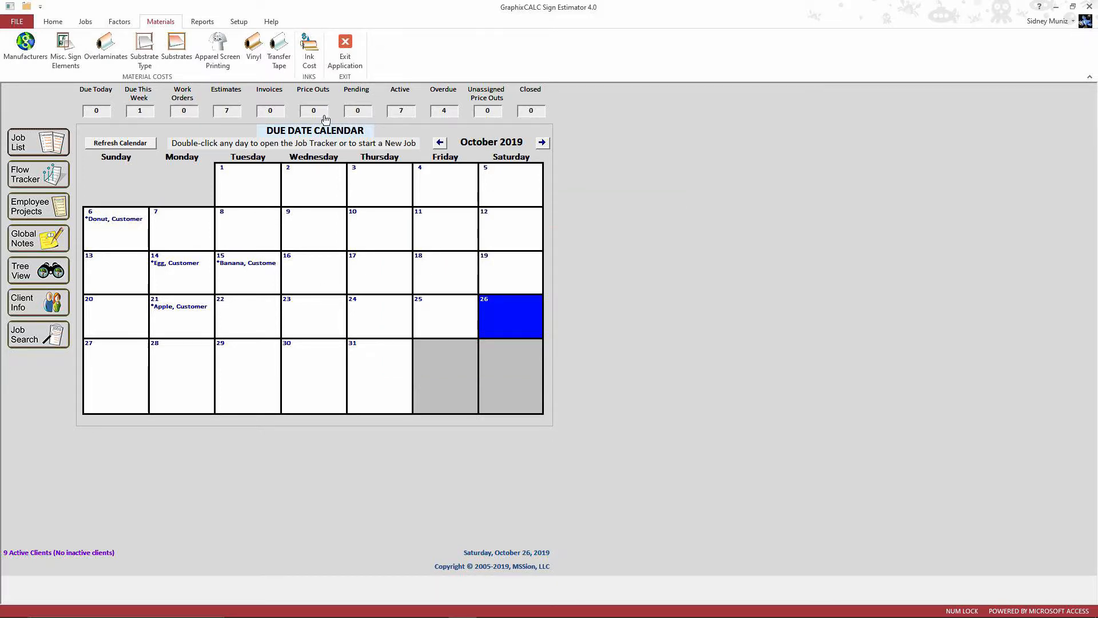
{"action": "left_click", "coordinate": [309, 49]}
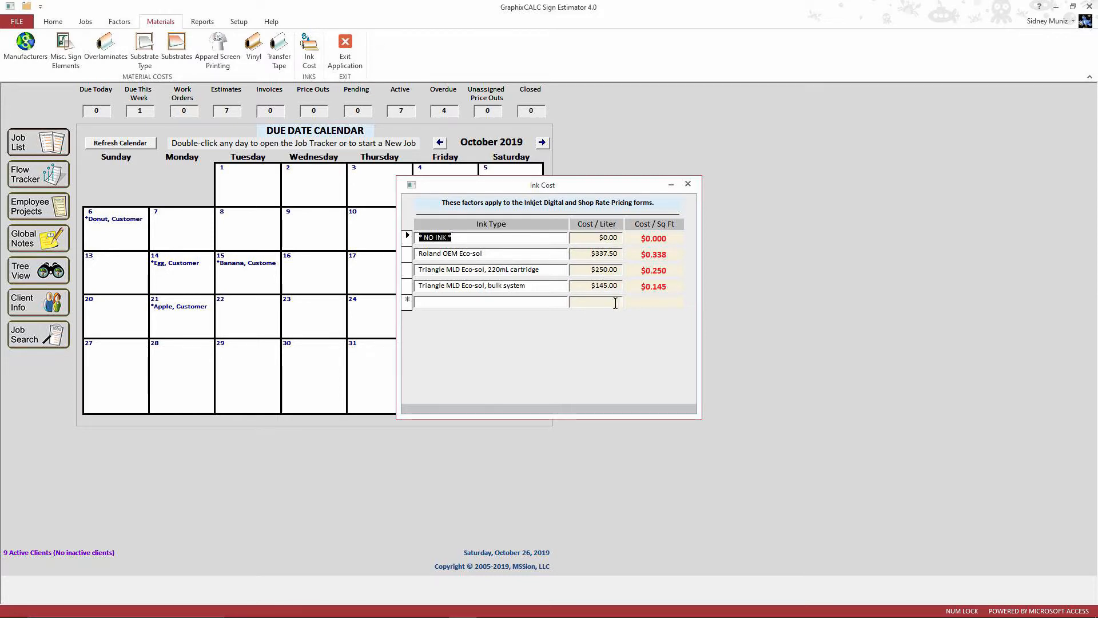
{"action": "left_click", "coordinate": [687, 184]}
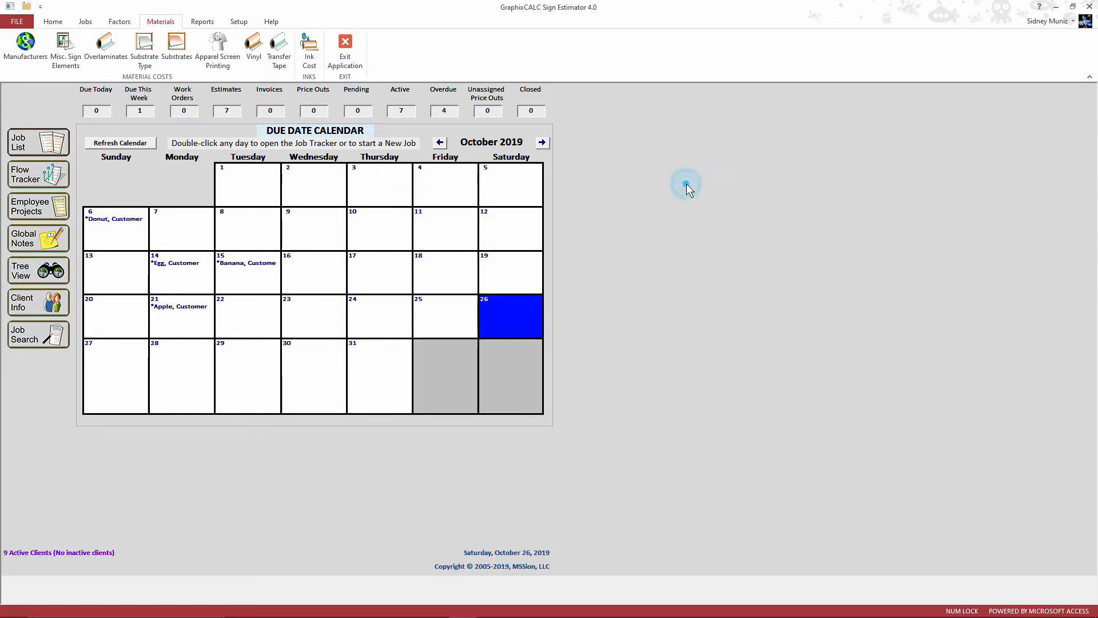
Open the company information to check the option for displaying warning messages before editing, close it and return to the material cost commands.
{"action": "left_click", "coordinate": [238, 22]}
{"action": "left_click", "coordinate": [83, 49]}
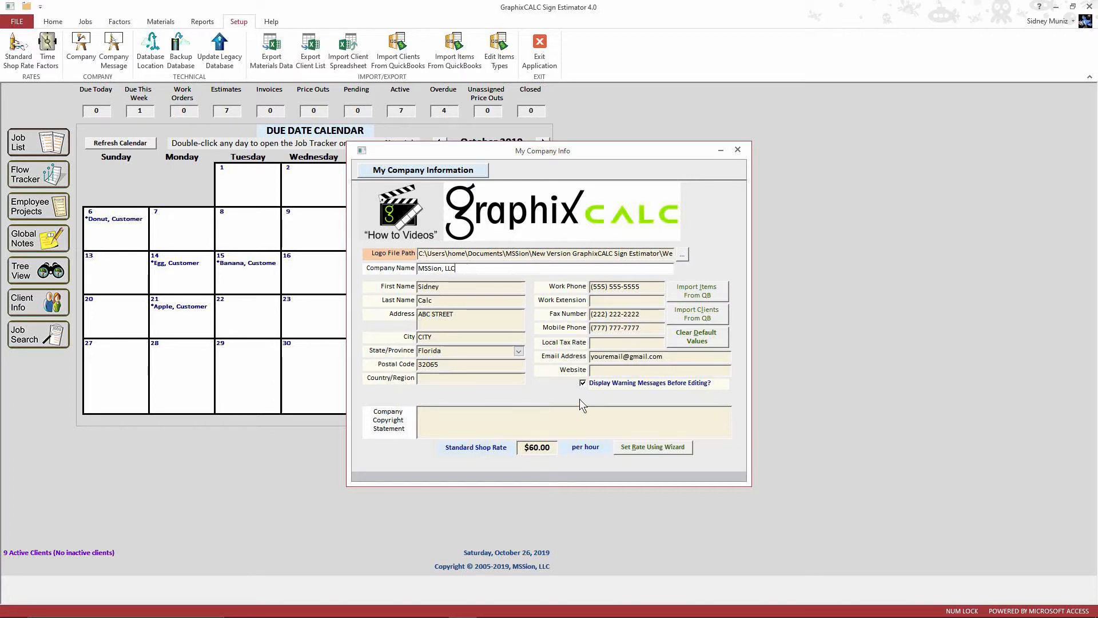
{"action": "left_click", "coordinate": [737, 150]}
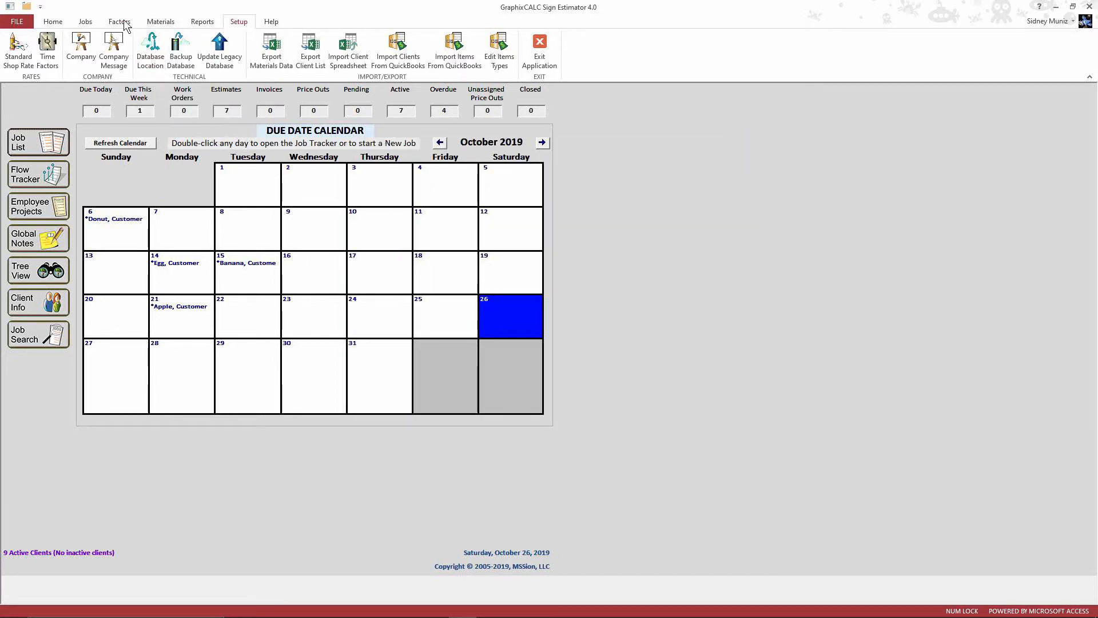
{"action": "left_click", "coordinate": [160, 21]}
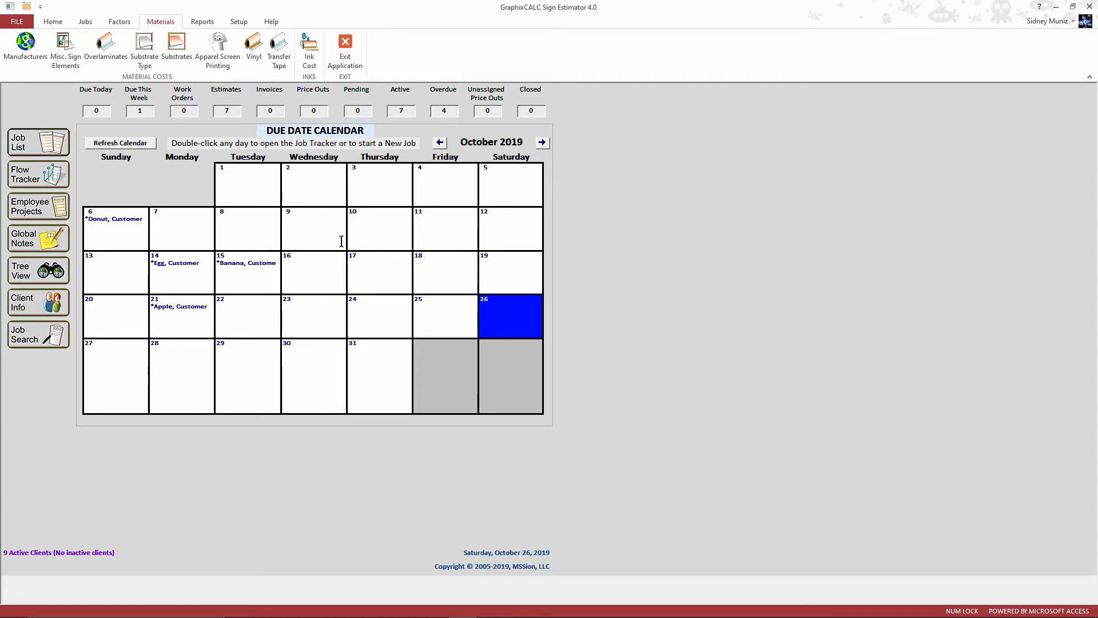
Preview the vinyl materials report, maximize it and zoom in to read the costs, and close the print preview.
{"action": "left_click", "coordinate": [208, 23]}
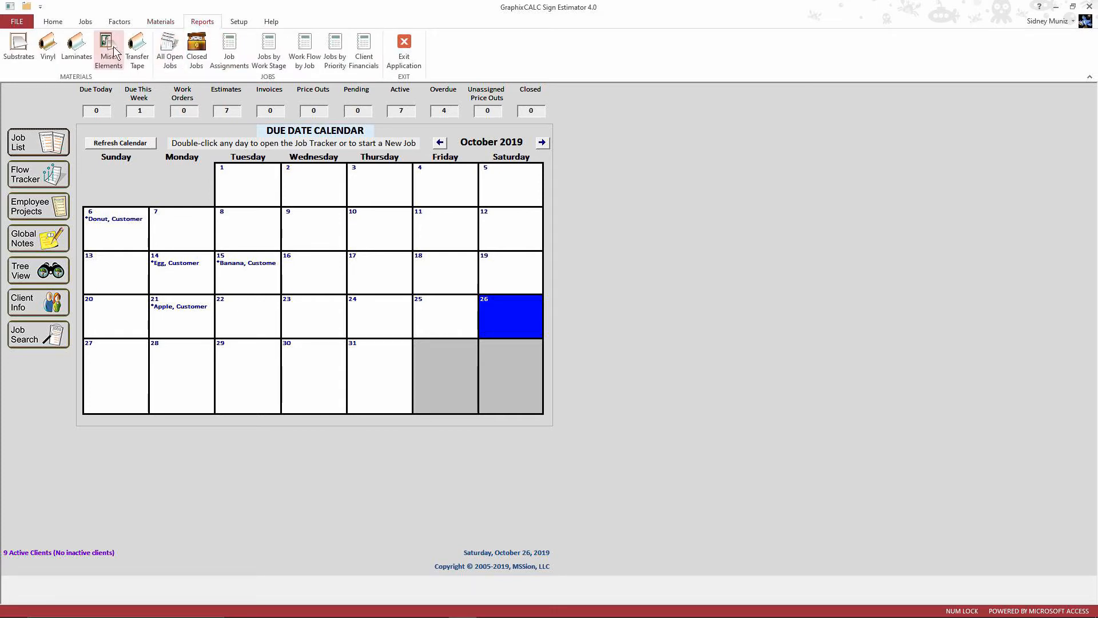
{"action": "left_click", "coordinate": [48, 48]}
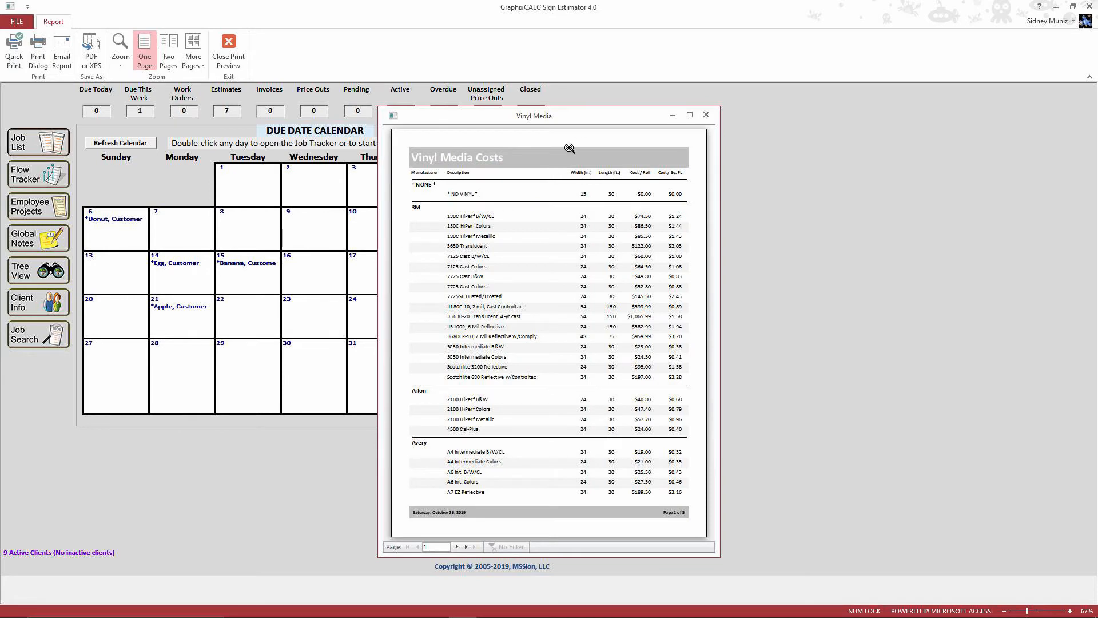
{"action": "left_click_drag", "start_coordinate": [575, 118], "coordinate": [517, 108]}
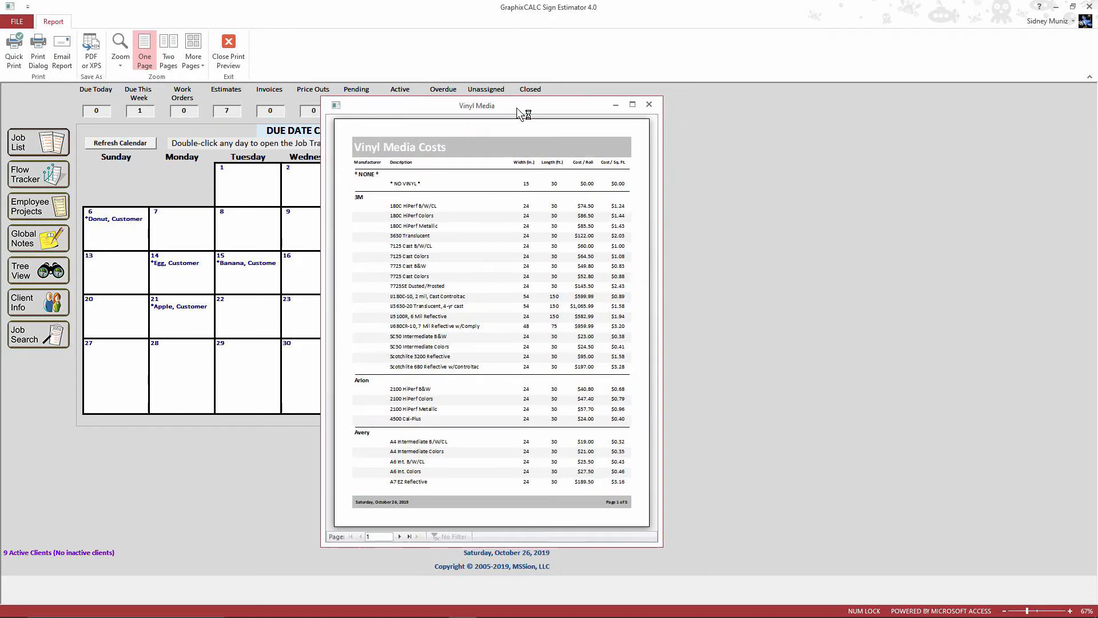
{"action": "left_click", "coordinate": [632, 104]}
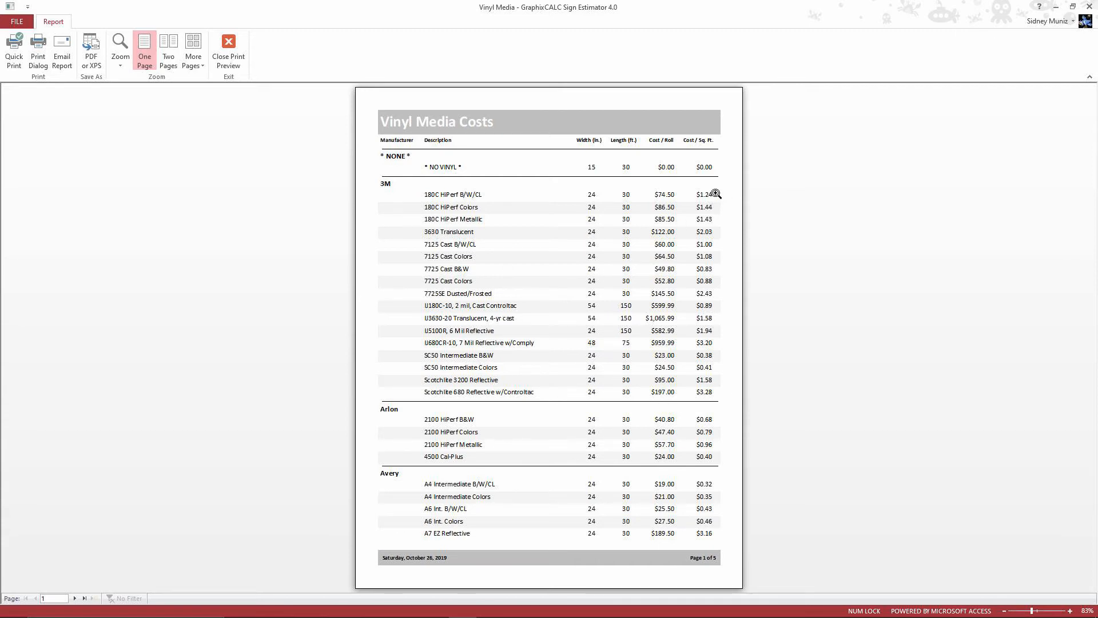
{"action": "left_click", "coordinate": [649, 196]}
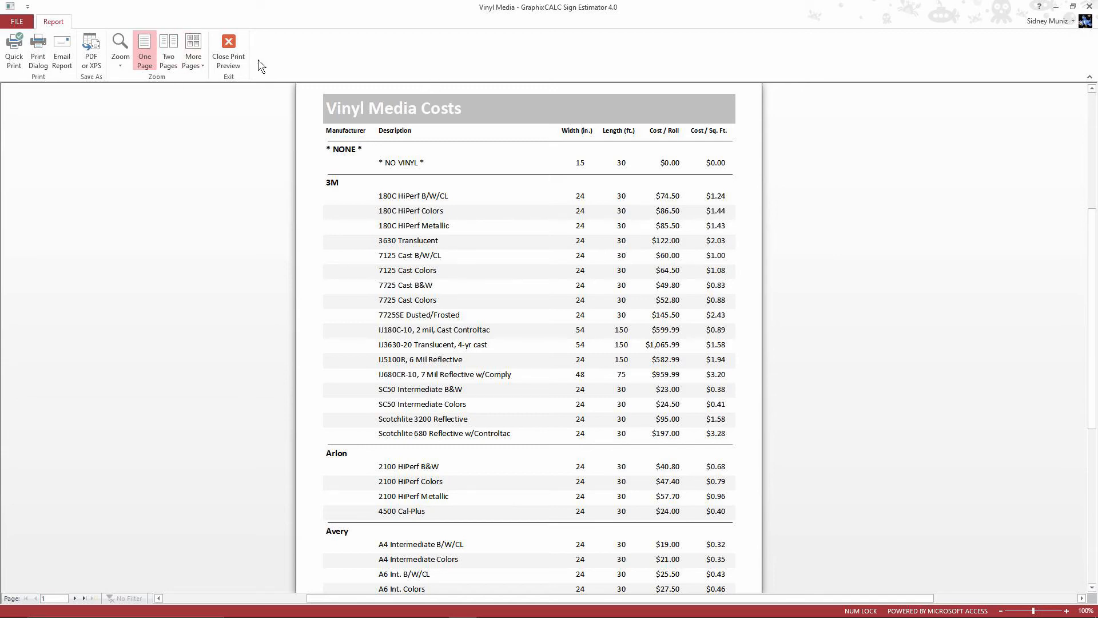
{"action": "left_click", "coordinate": [228, 48]}
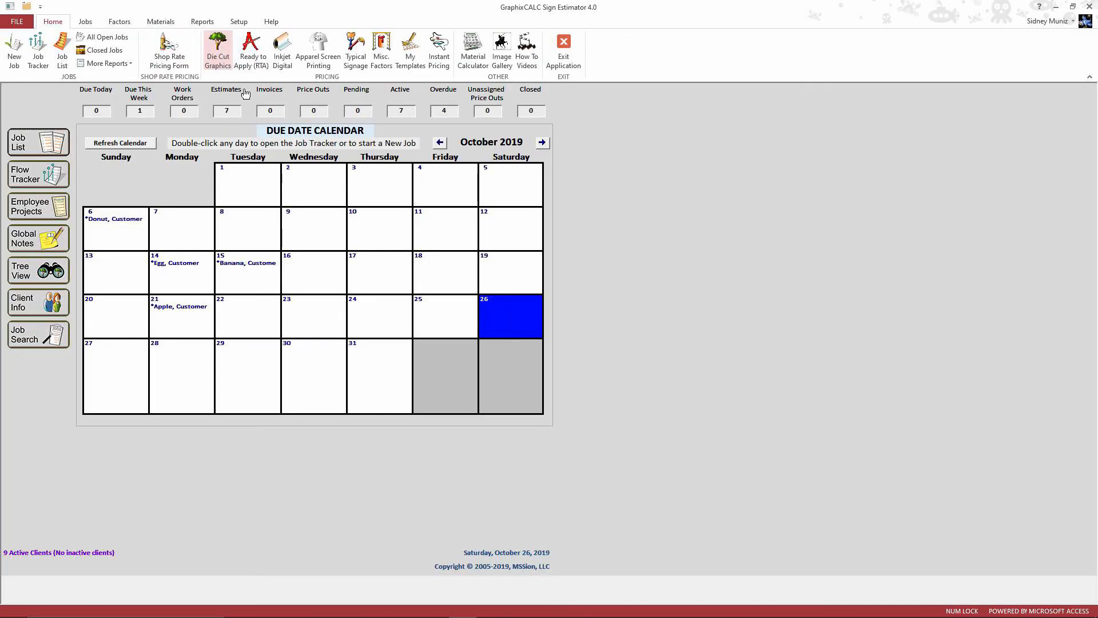
Reopen the vinyl media prices, acknowledging the pricing warning, check the roll costs and close the list.
{"action": "left_click", "coordinate": [160, 22]}
{"action": "left_click", "coordinate": [254, 47]}
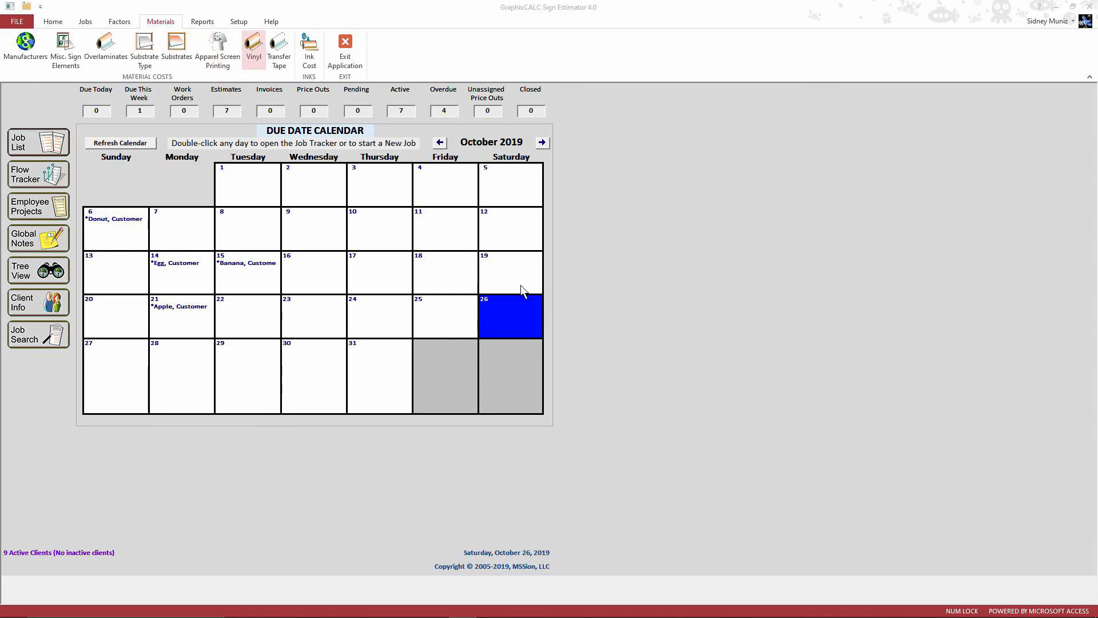
{"action": "left_click", "coordinate": [639, 356]}
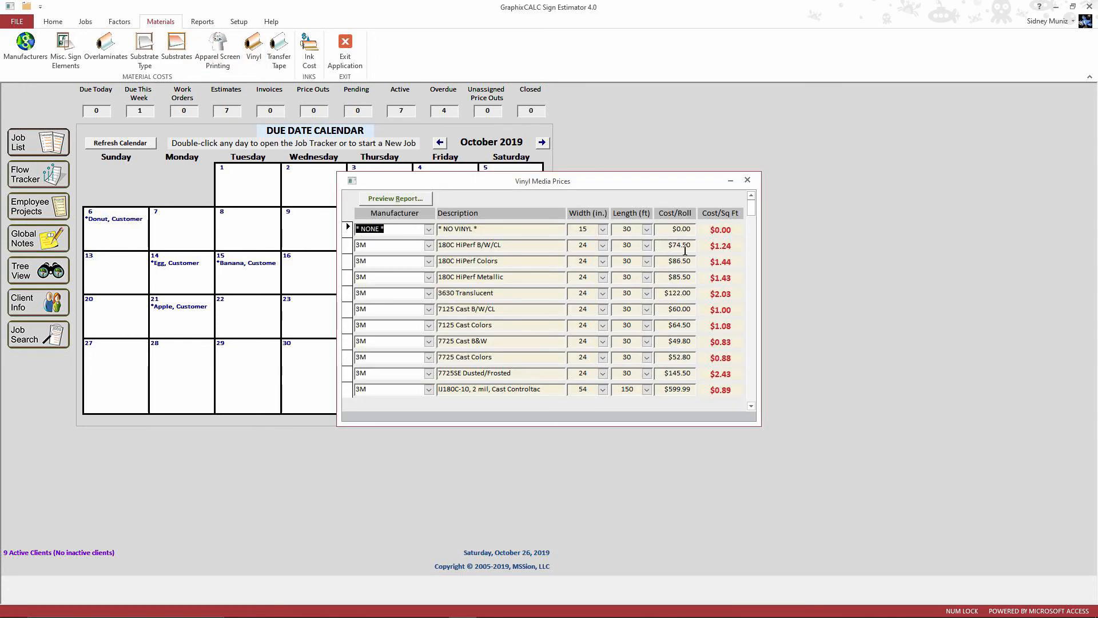
{"action": "left_click", "coordinate": [747, 180]}
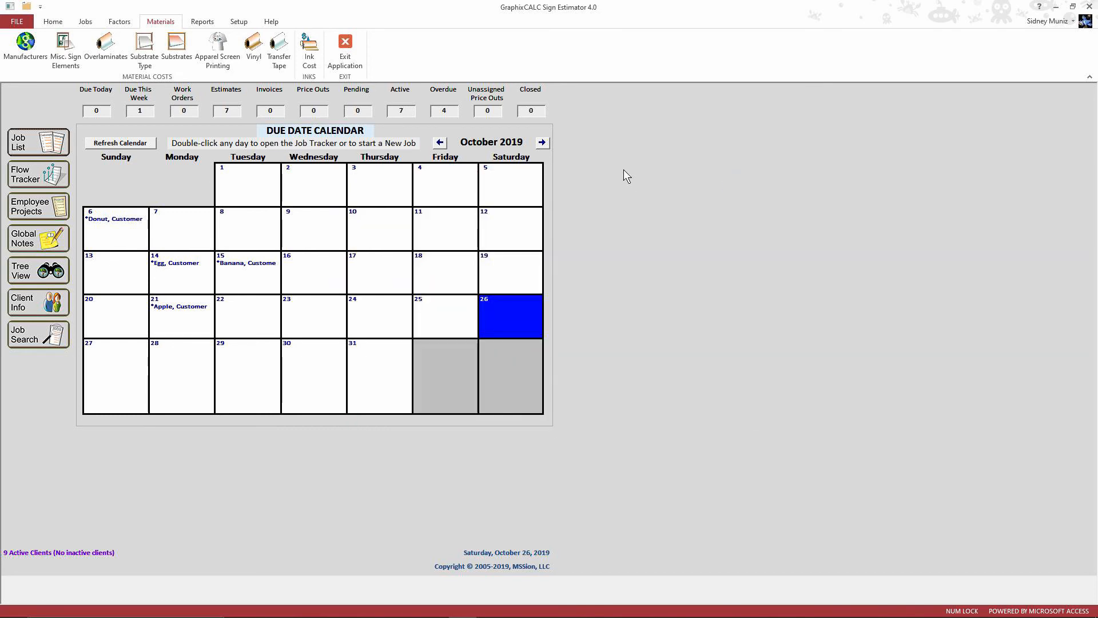